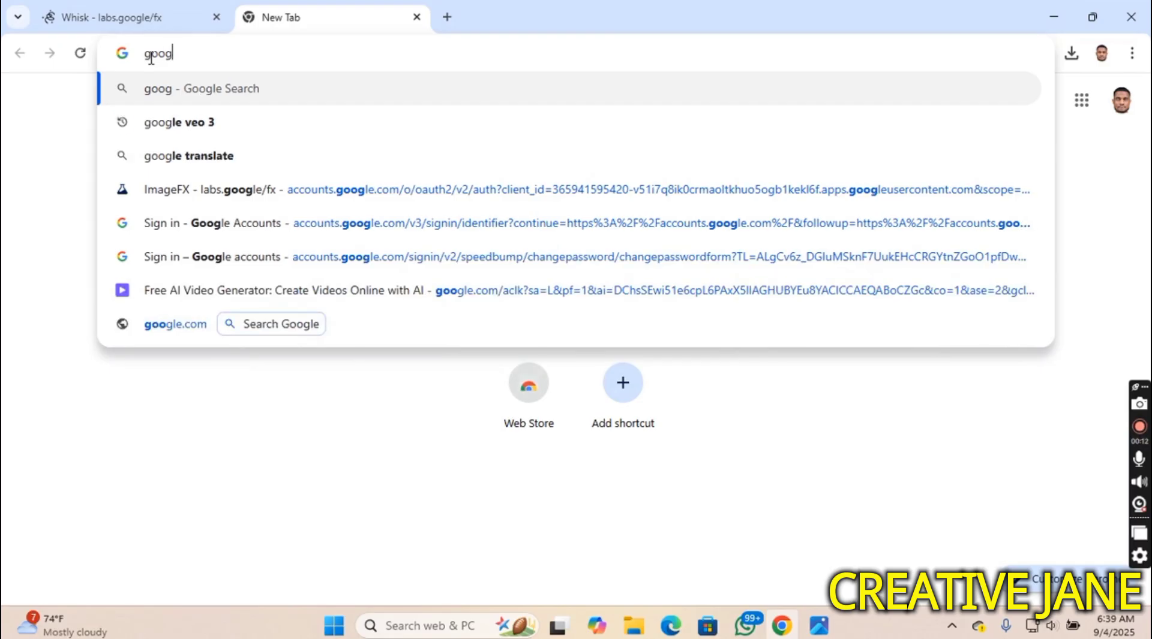
- Search Google for "google ai studio" and open the Google AI Studio site
type("studio")
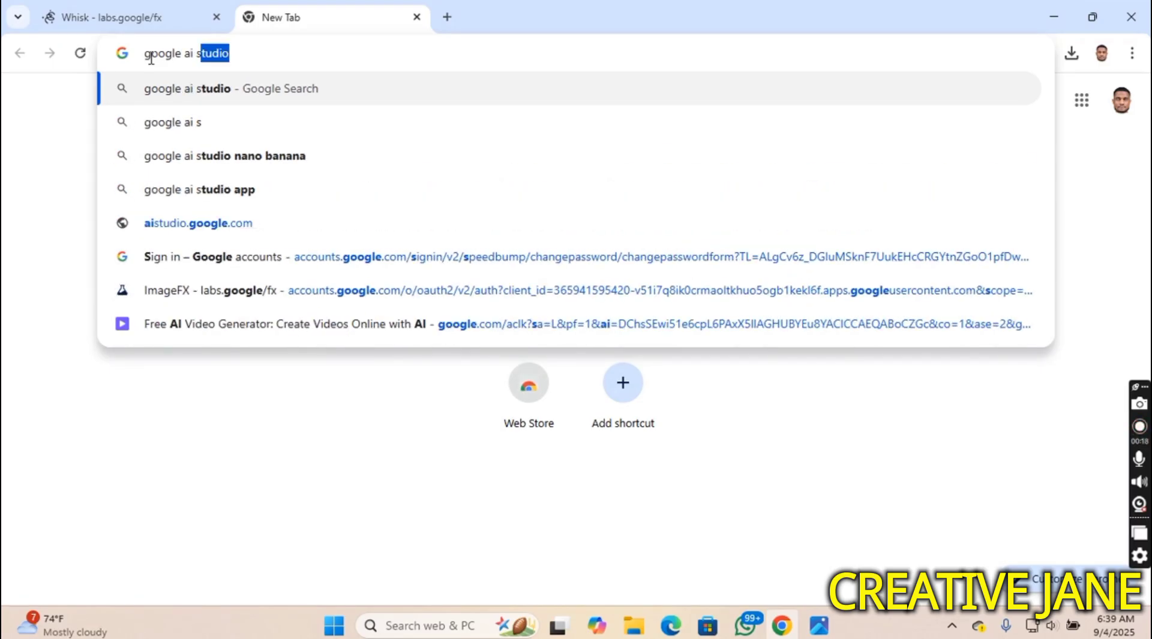
left_click(329, 96)
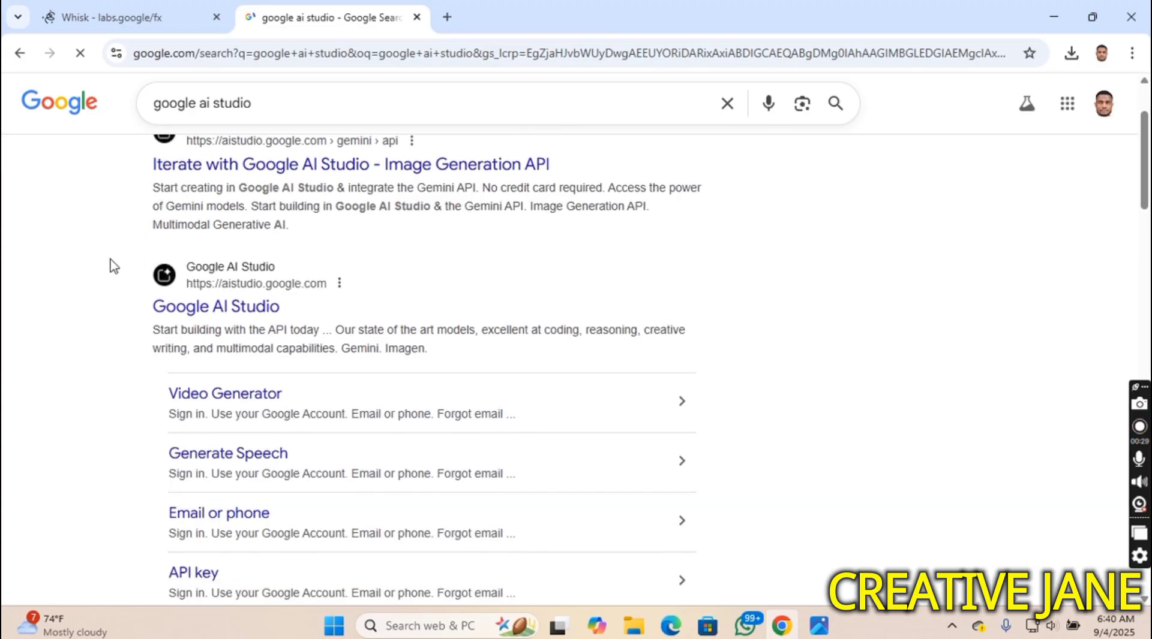
left_click(157, 312)
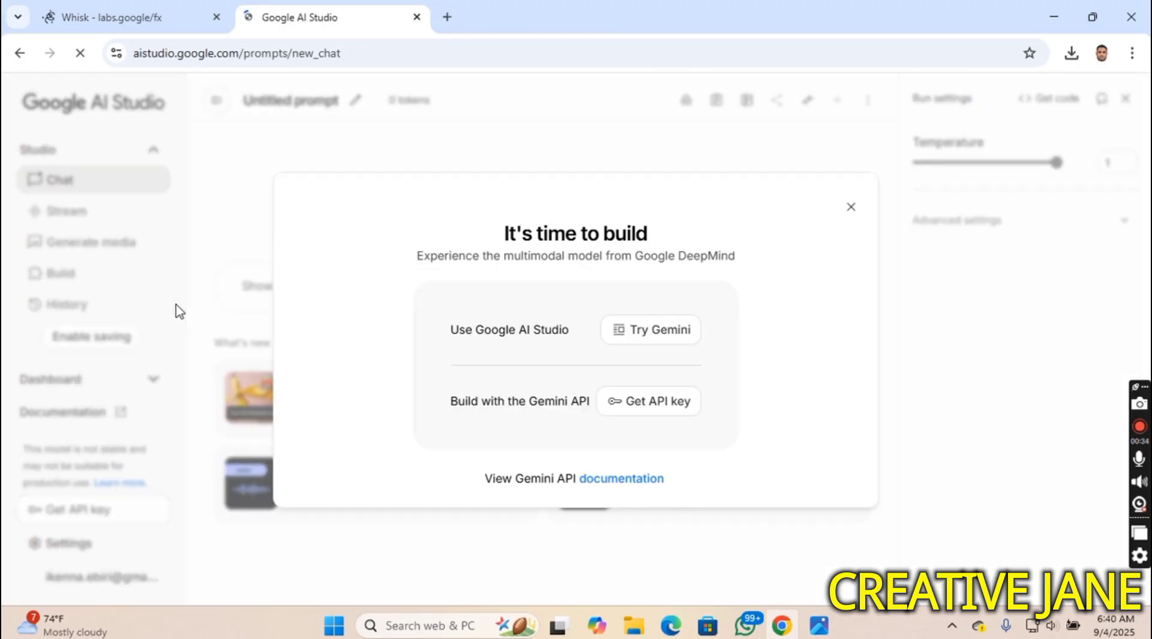
- Dismiss the welcome dialog and start a chat with the Nano Banana model
left_click(850, 208)
left_click(310, 388)
left_click(831, 472)
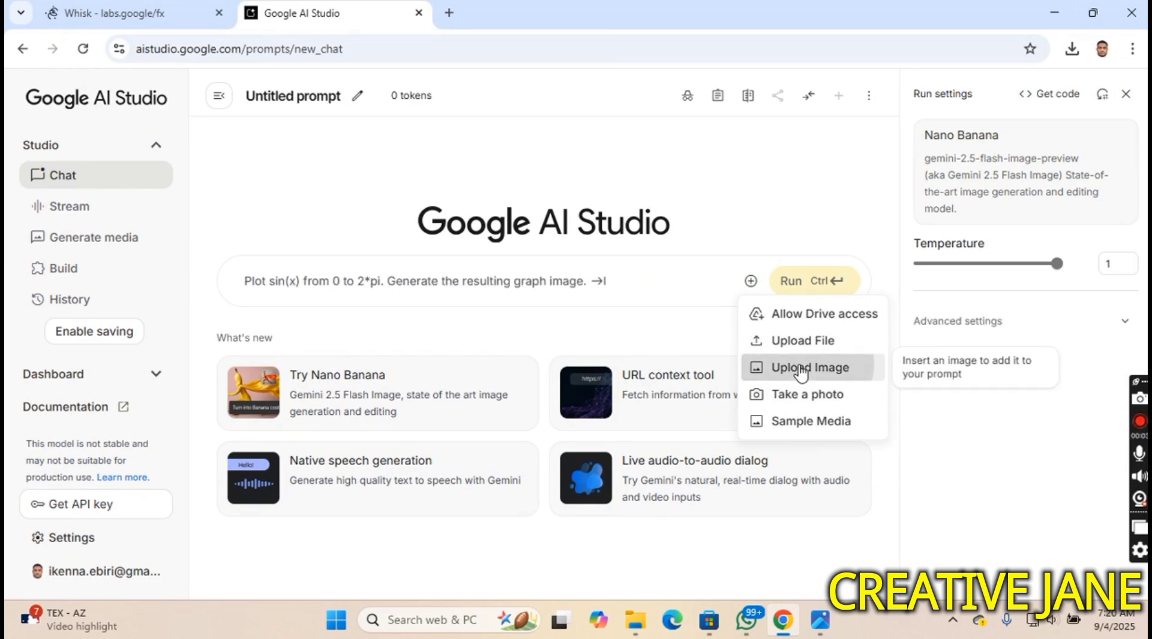
- Upload the image Whisk_2979ca8c8f from the Downloads folder to the prompt
left_click(802, 371)
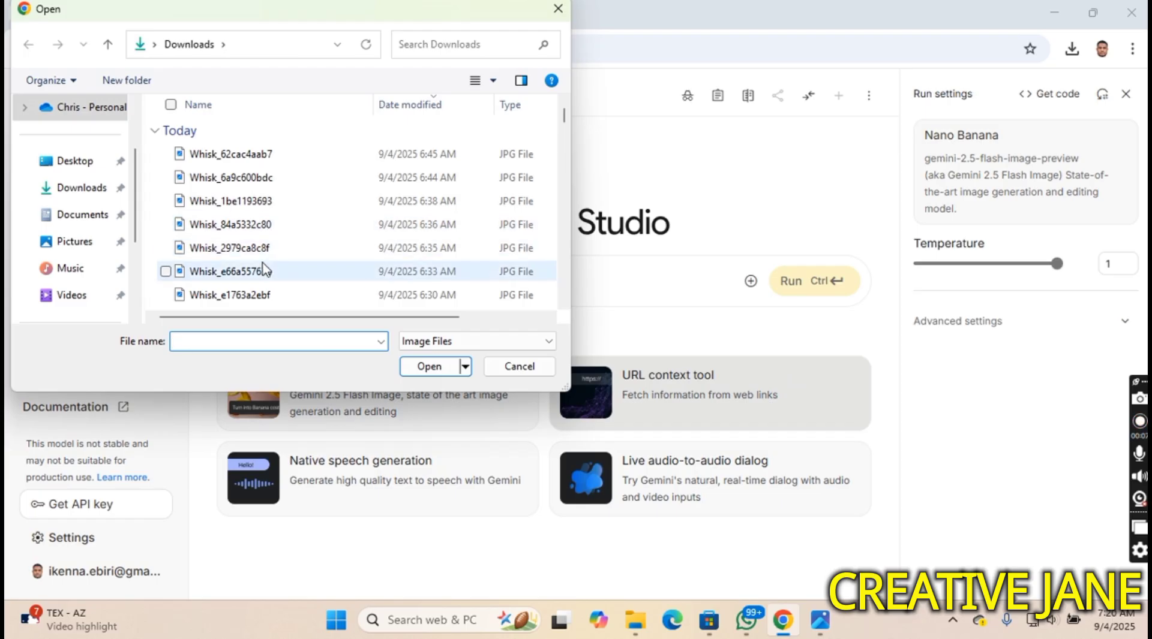
left_click(264, 247)
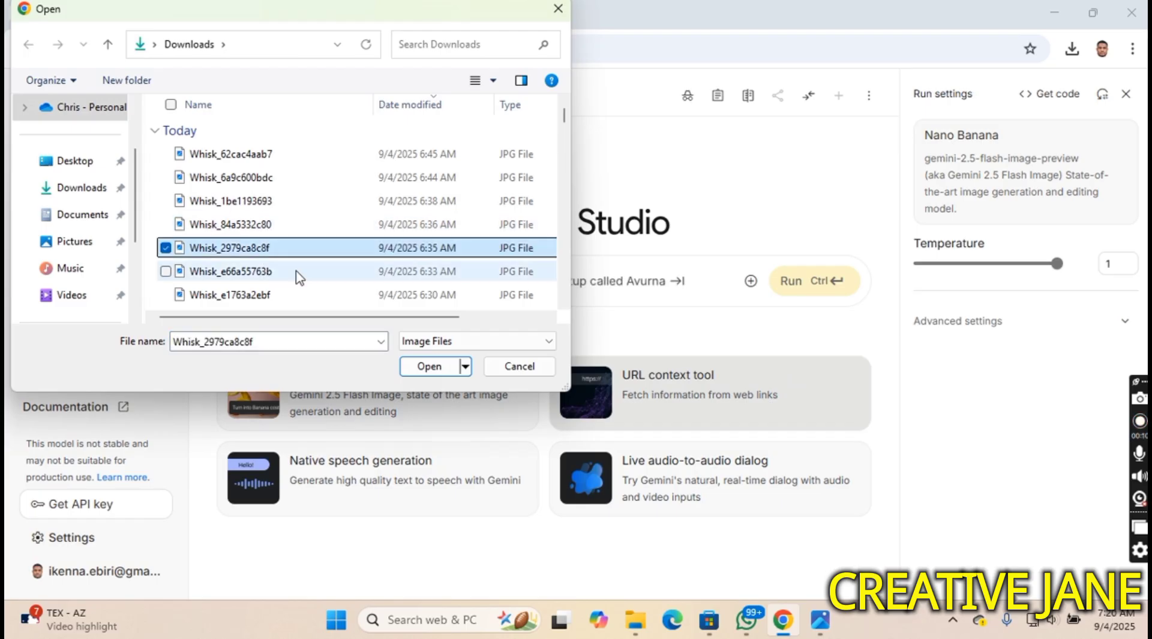
left_click(427, 368)
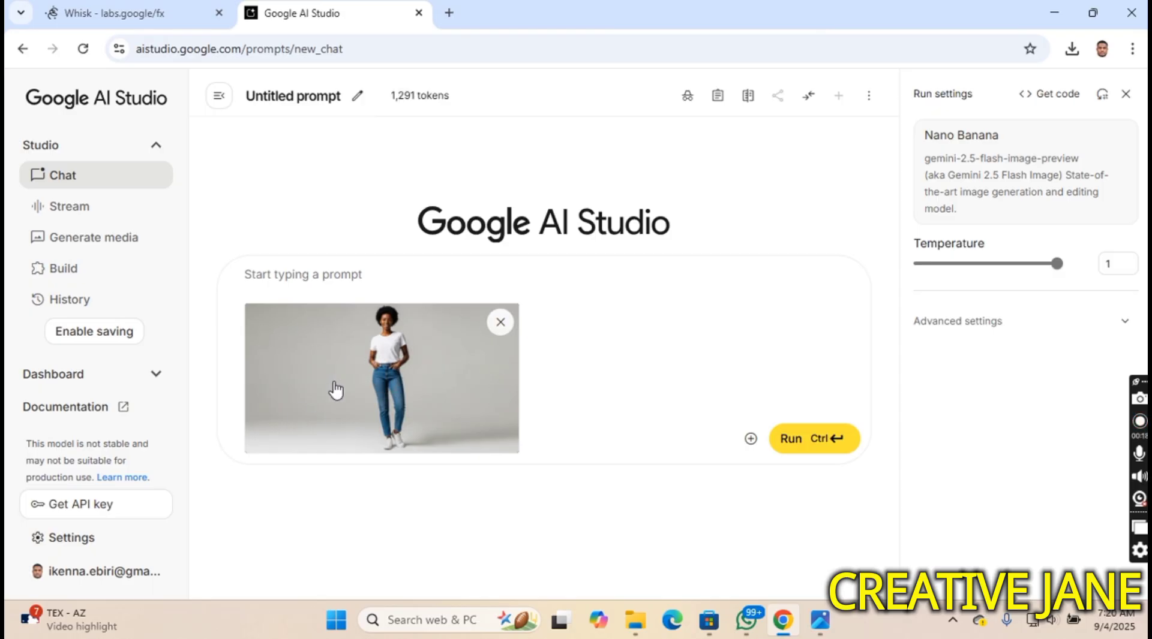
- Run the prompt "change her outfit into a luxury red gown with sparkles, photo studio lighting"
left_click(270, 276)
type("change her outfit into a luxury red gown with sparkles, photo studio lighting")
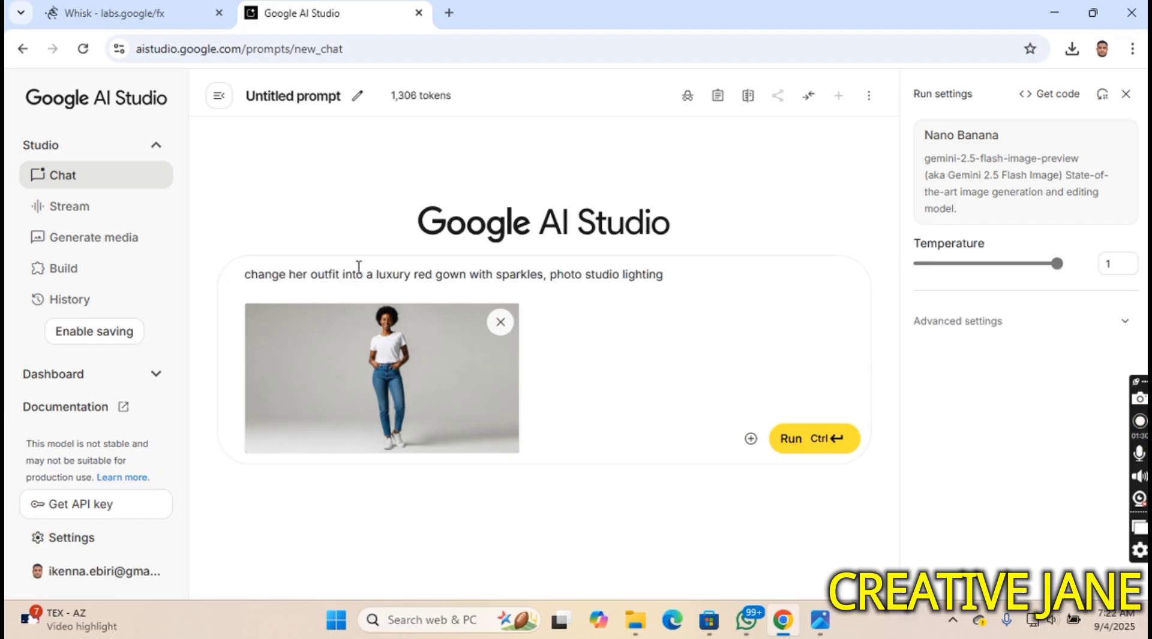
left_click(837, 436)
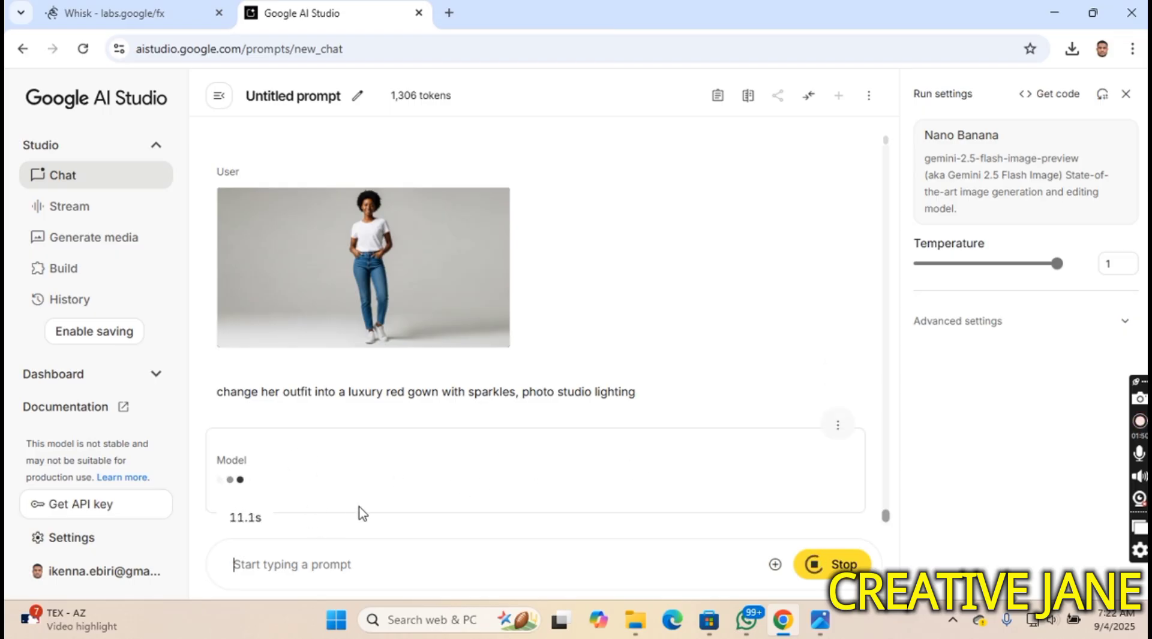
- Examine the original photo and the generated red gown image at full size to compare them
scroll(528, 456, "up", 1)
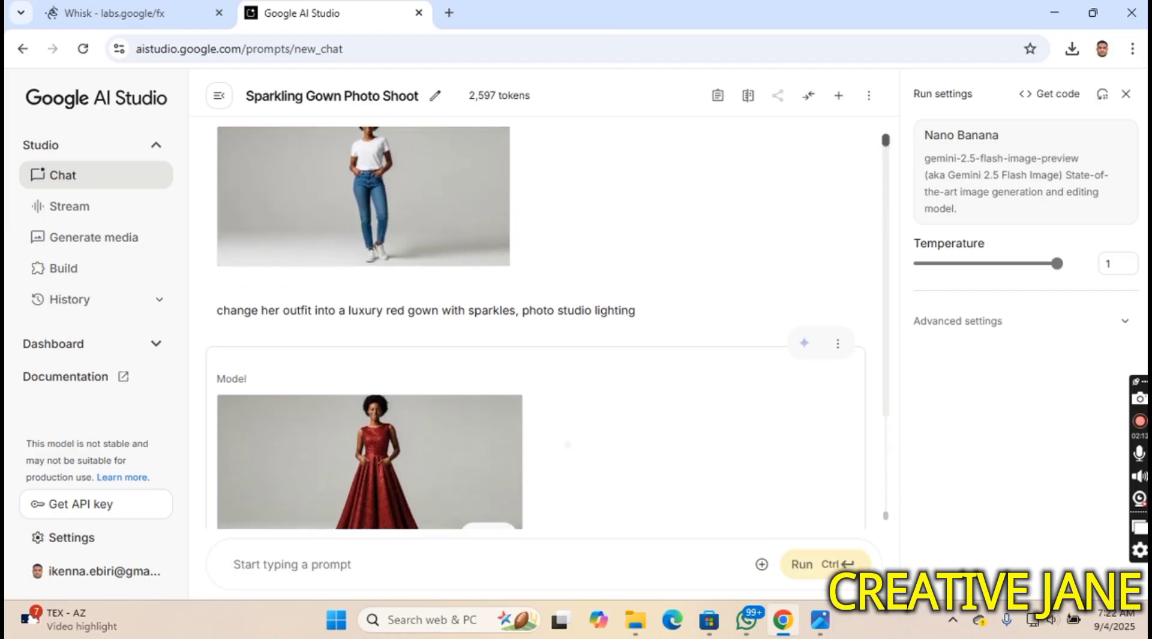
scroll(570, 439, "down", 1)
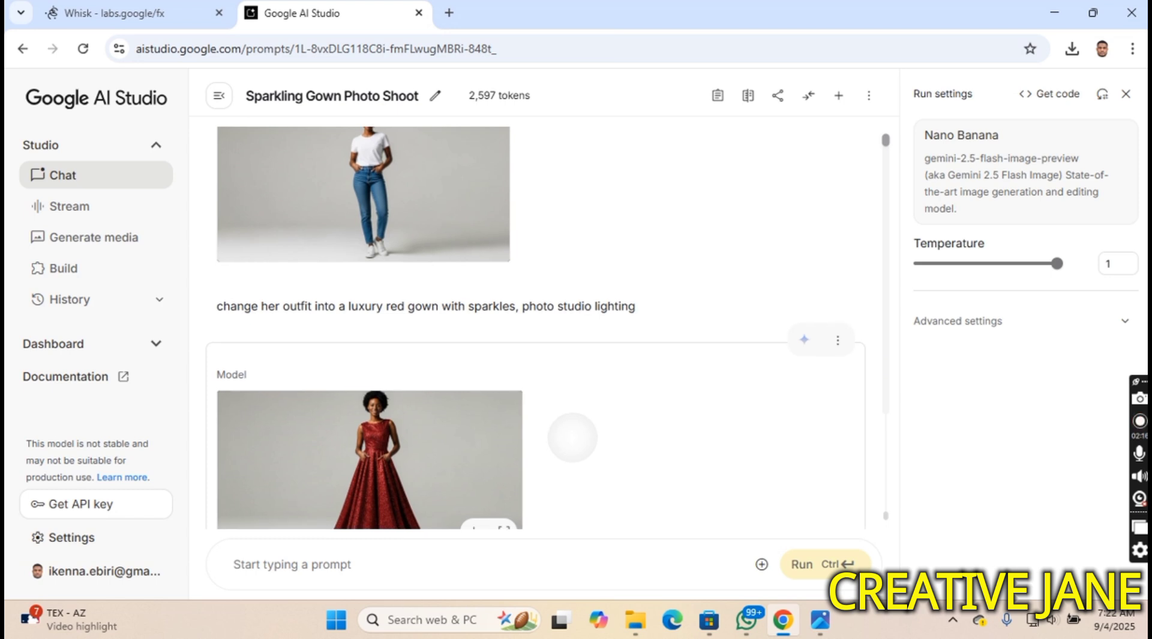
scroll(570, 439, "up", 1)
left_click(540, 372)
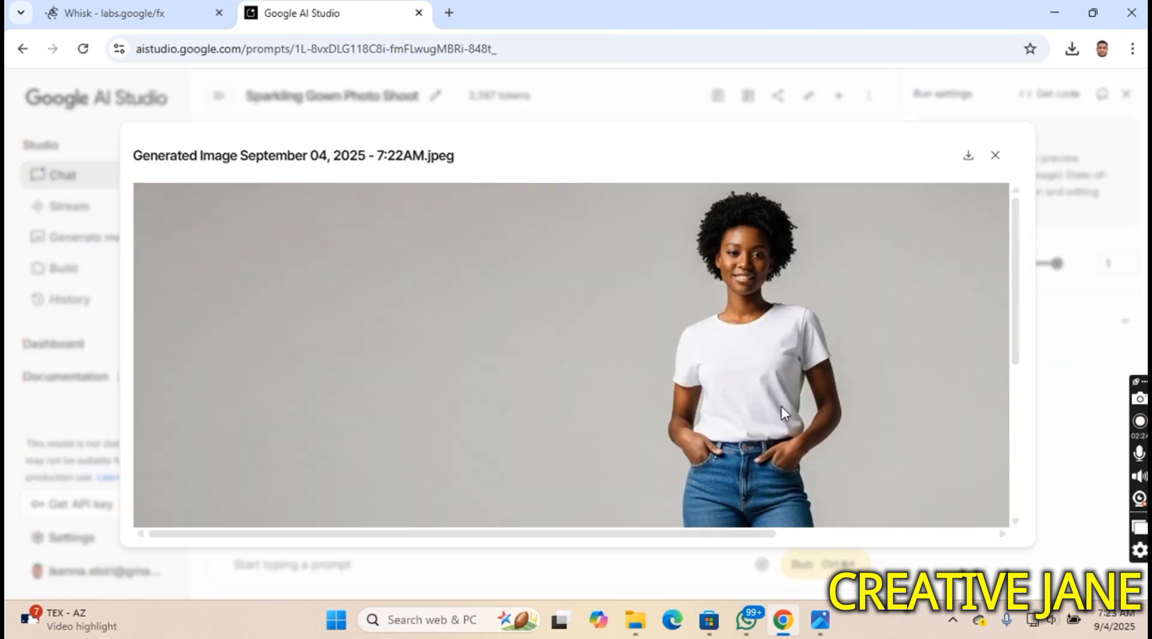
left_click(995, 155)
left_click(403, 483)
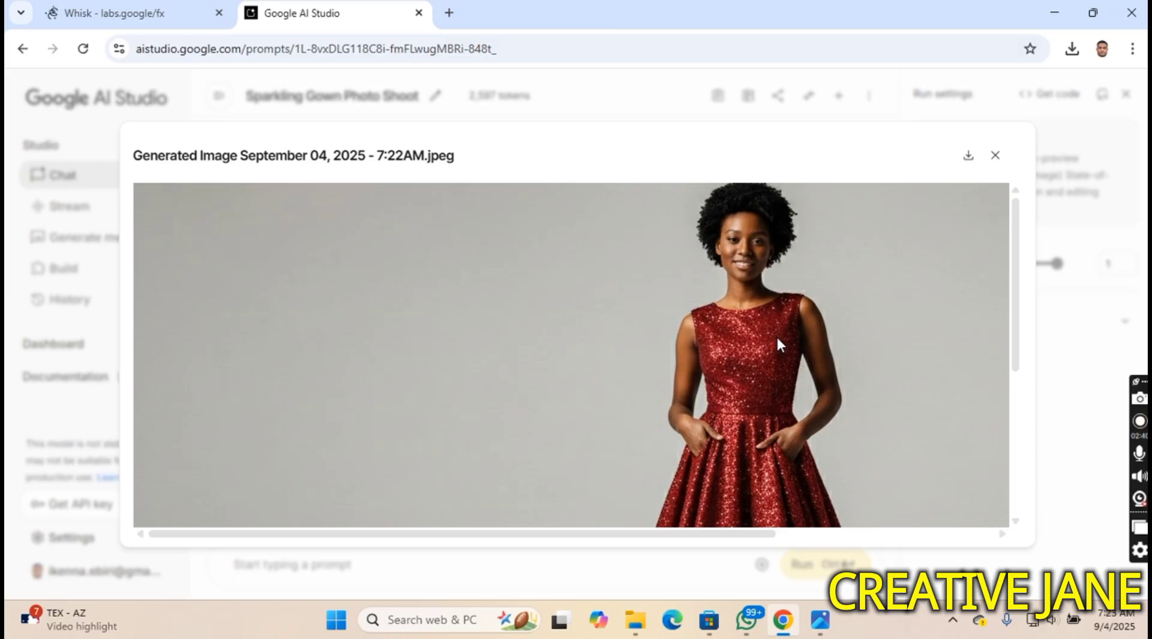
left_click(994, 157)
scroll(552, 327, "down", 3)
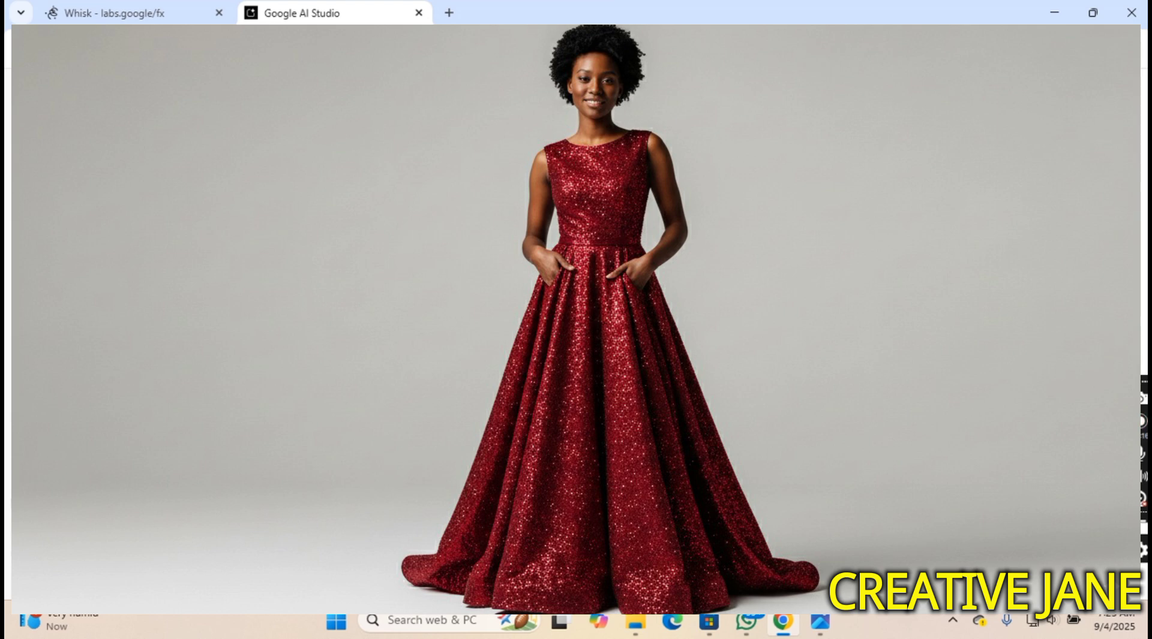
- Run a follow-up prompt asking to remove her hands from the pocket and change her pose
type("remove he")
type("r hands from the")
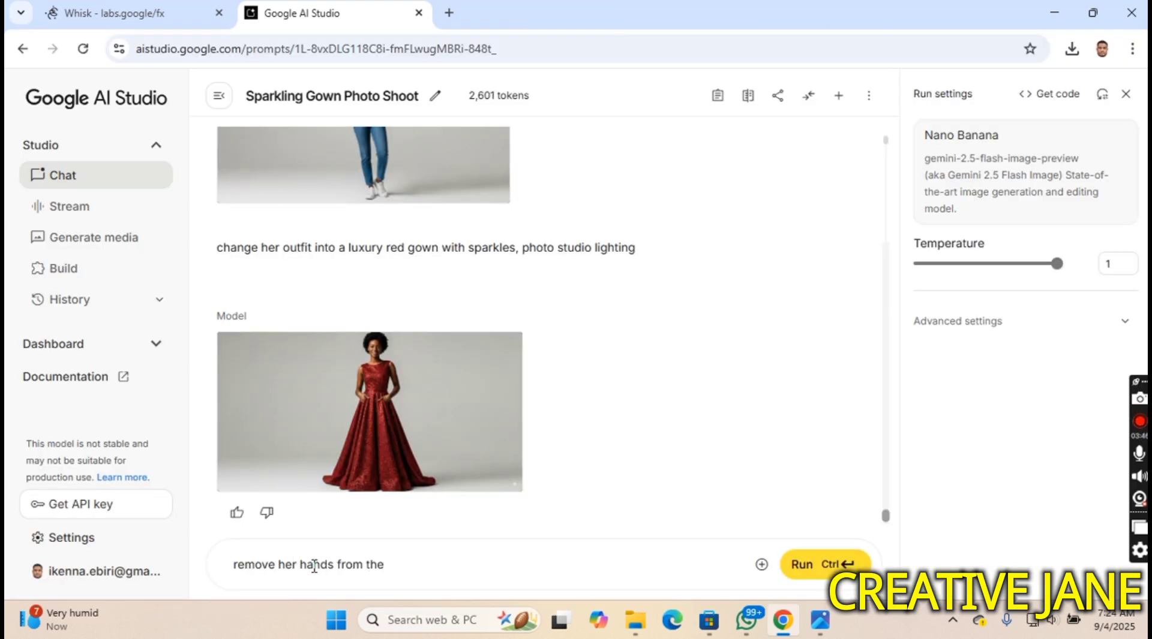
type(" pocket ands")
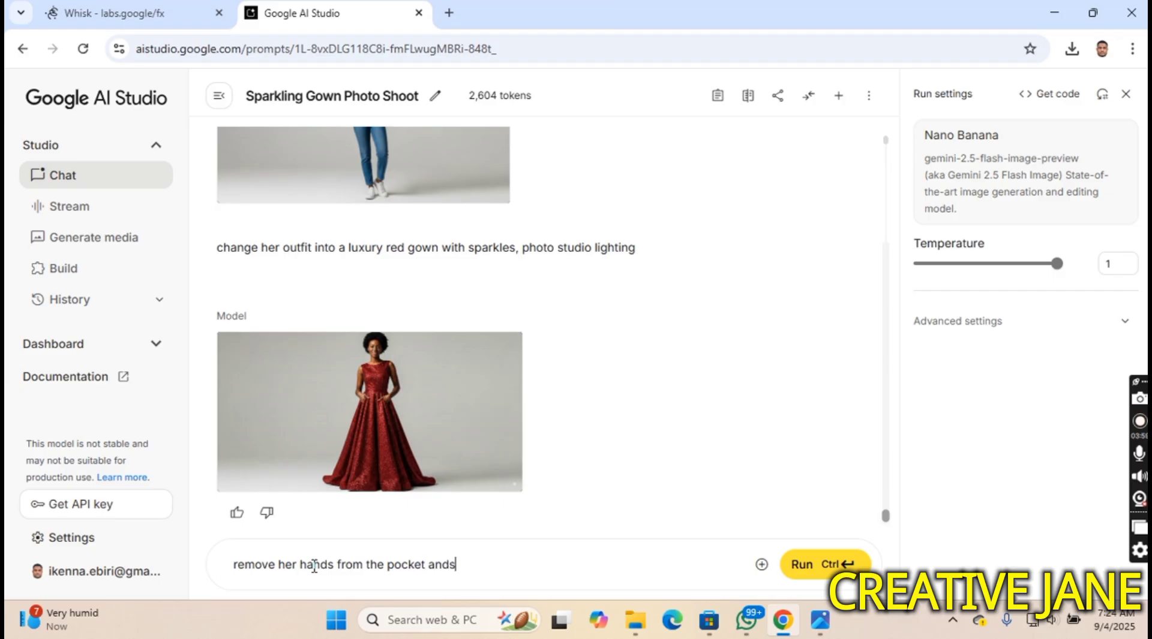
type("ive hericking")
key("BackSpace")
key("BackSpace")
key("BackSpace")
key("BackSpace")
key("BackSpace")
type("king pose")
left_click(803, 568)
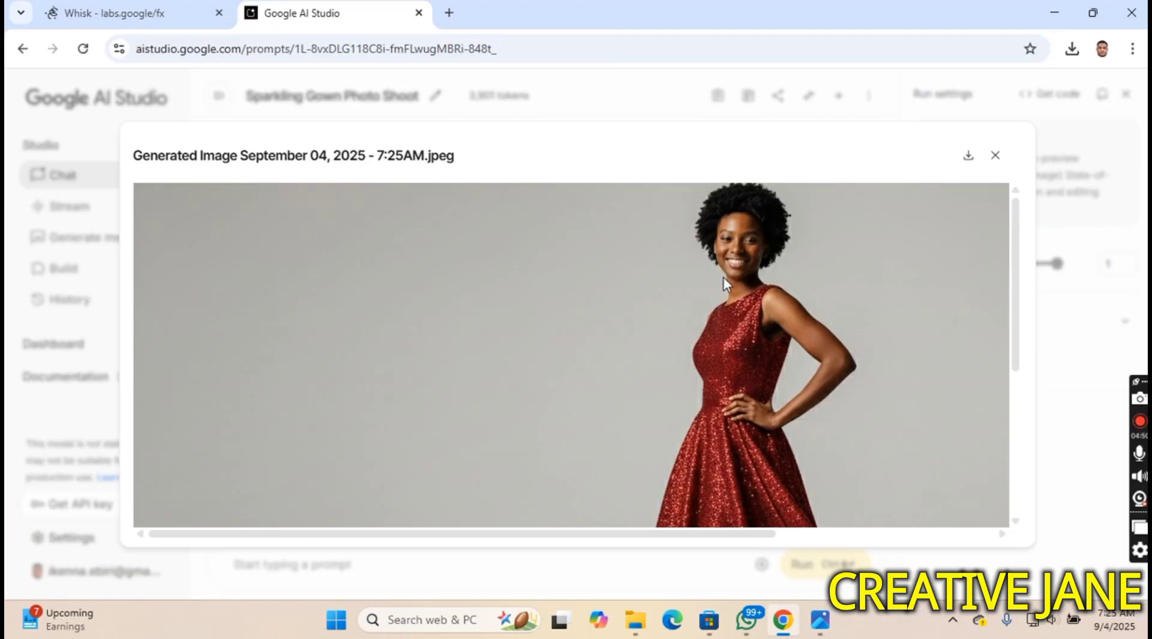
- Inspect the regenerated gown image from head to hem at full size and close the preview
scroll(761, 397, "down", 6)
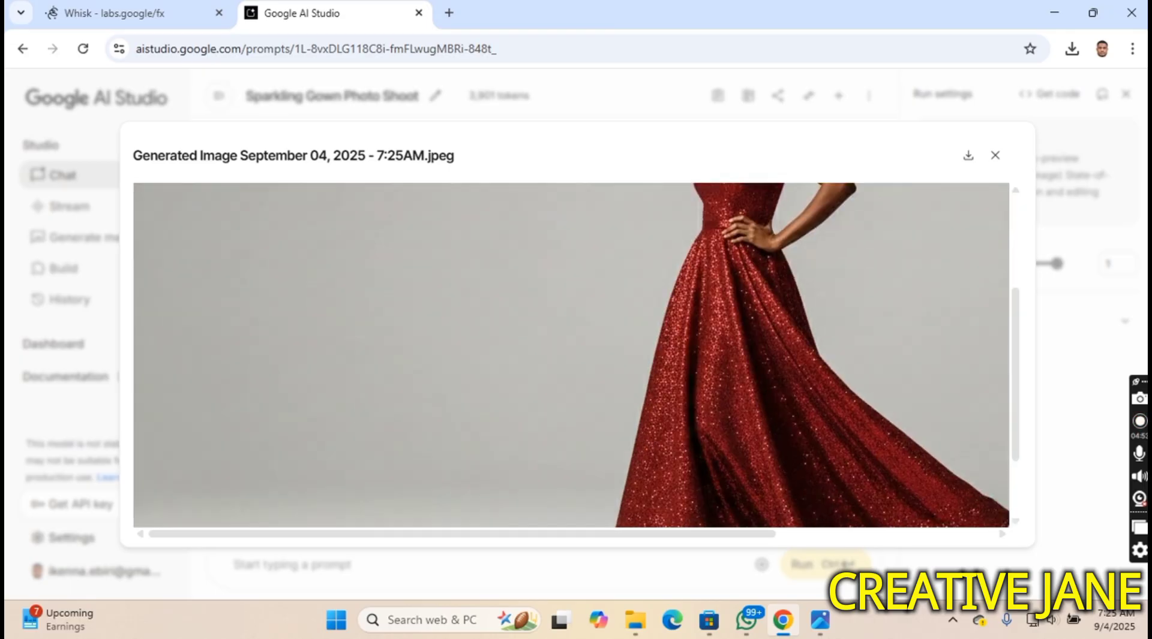
scroll(571, 355, "up", 8)
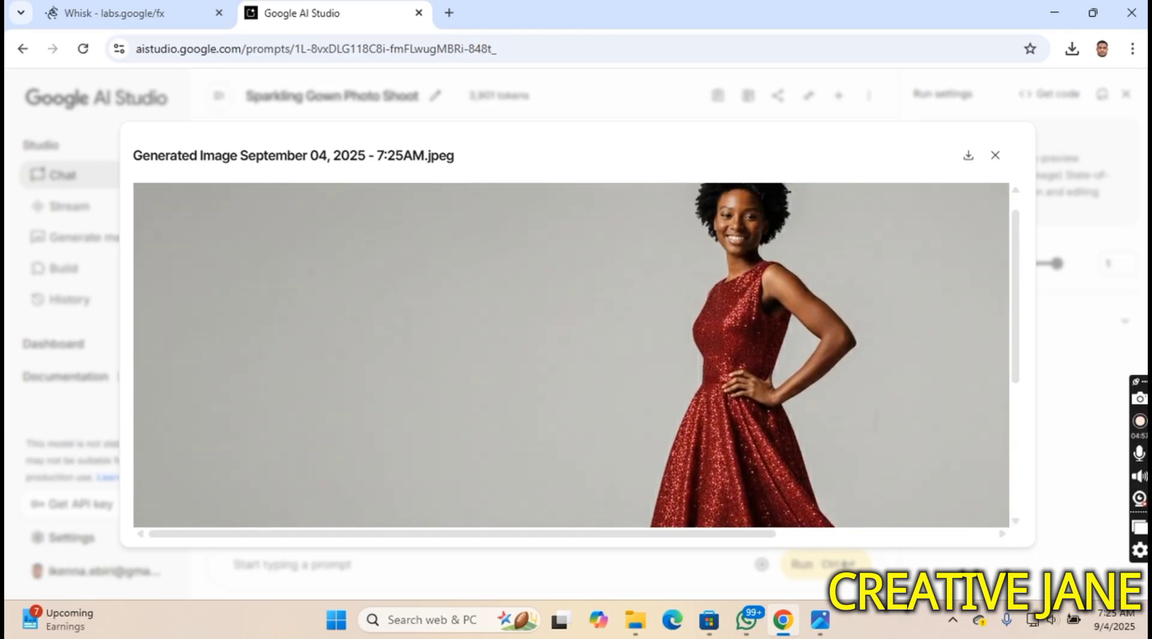
key("Escape")
scroll(647, 459, "up", 5)
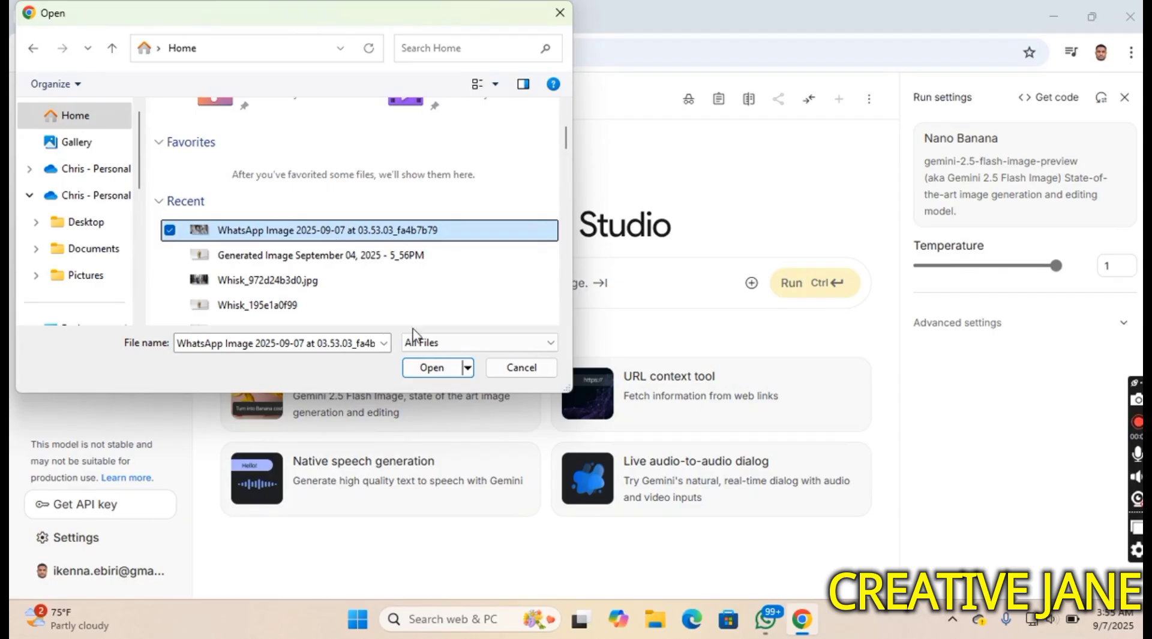
- Attach WhatsApp Image 2025-09-07 at 03.53.03_fa4b7b79 and run the copied prompt to restore the vintage mother-and-daughter photo as a modern 4K color image
left_click(433, 364)
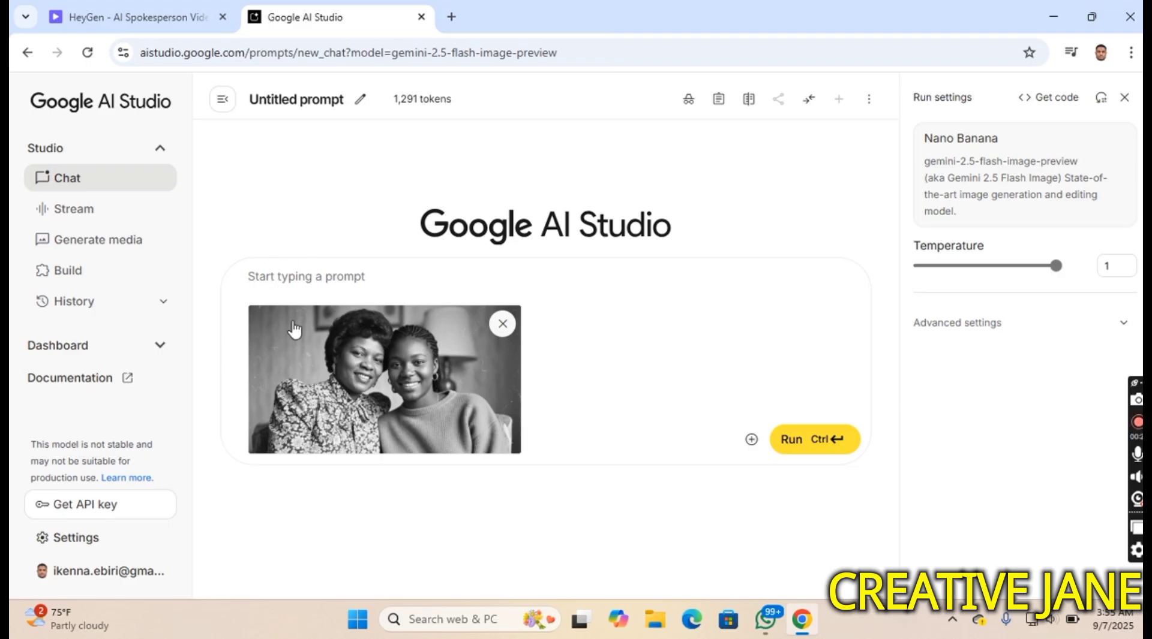
right_click(279, 273)
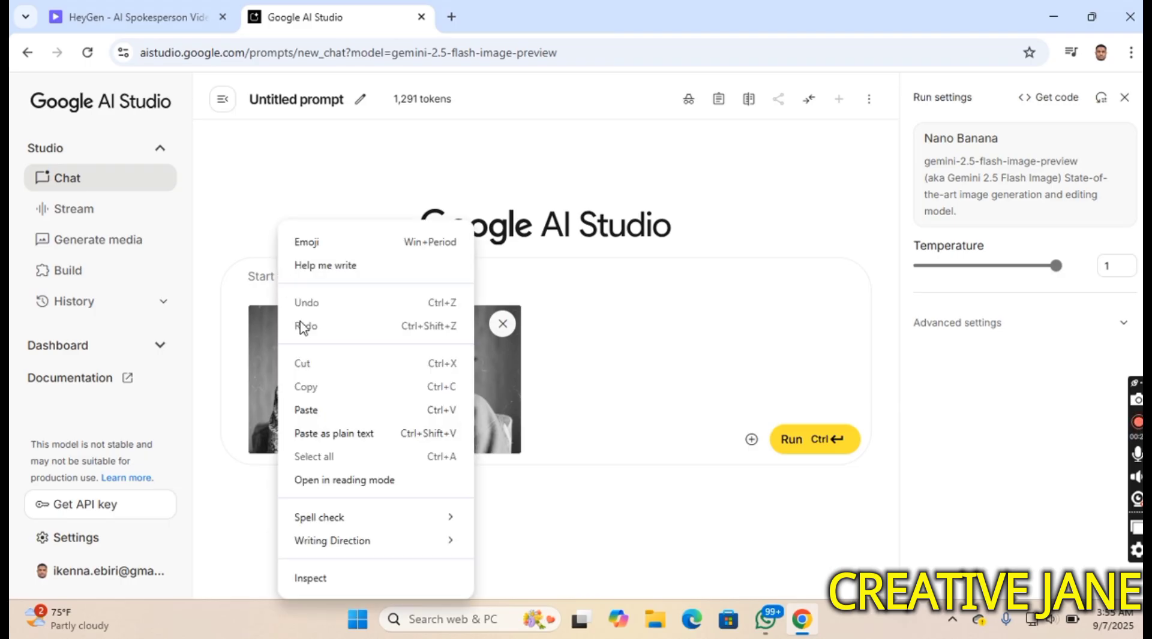
left_click(329, 412)
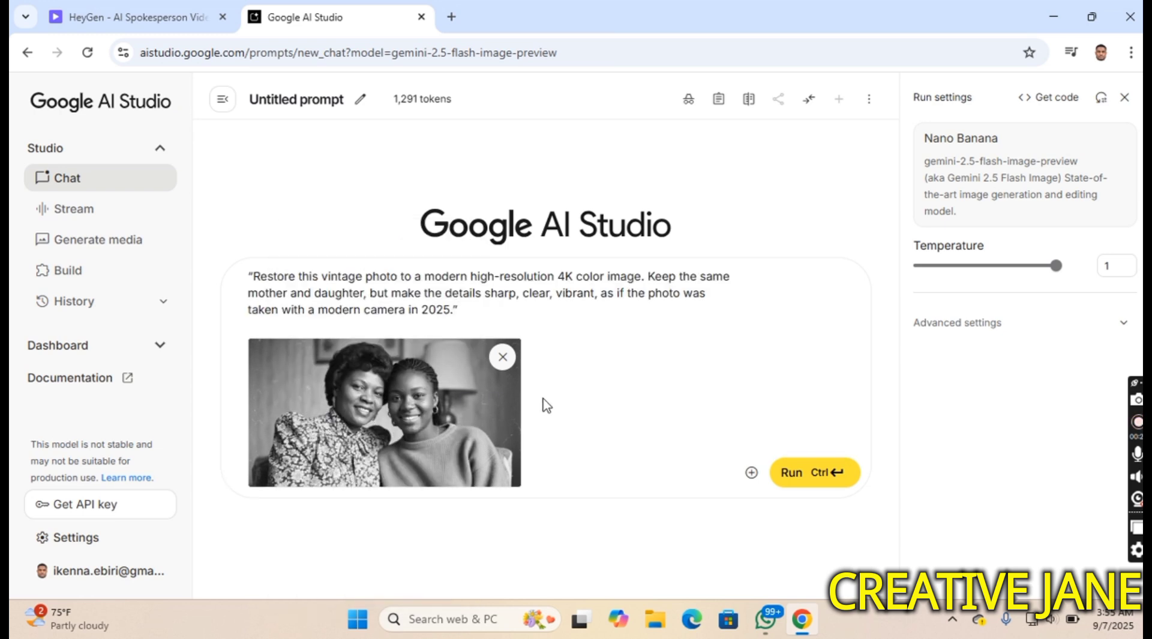
left_click(792, 474)
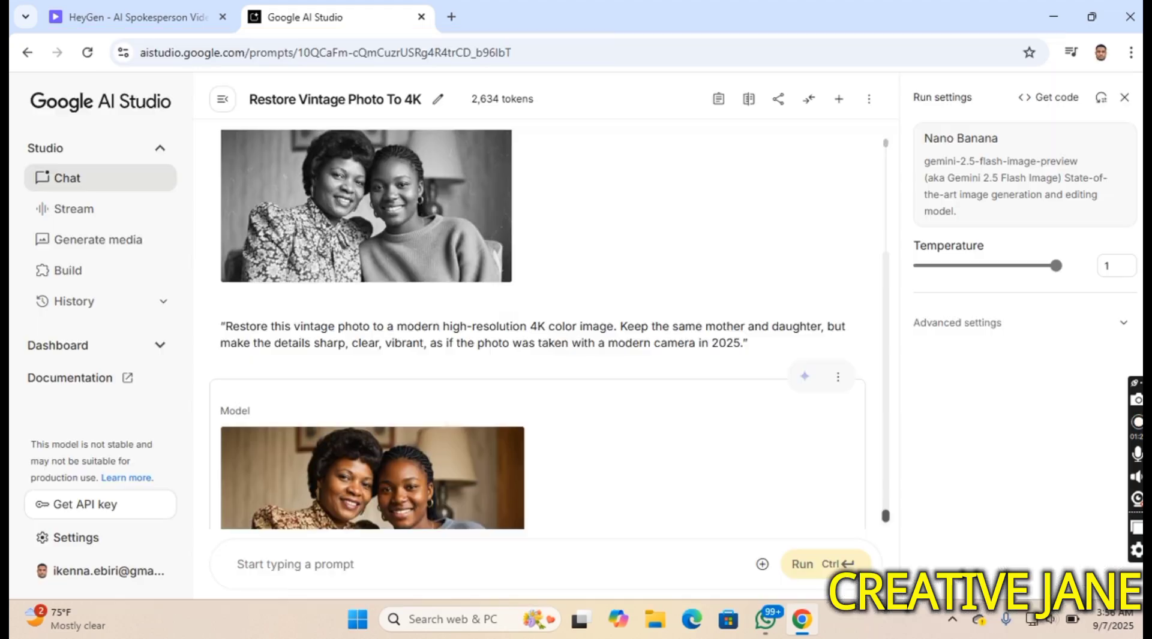
- Compare the restored color photo with the original, view it at full size and download it
scroll(537, 348, "up", 1)
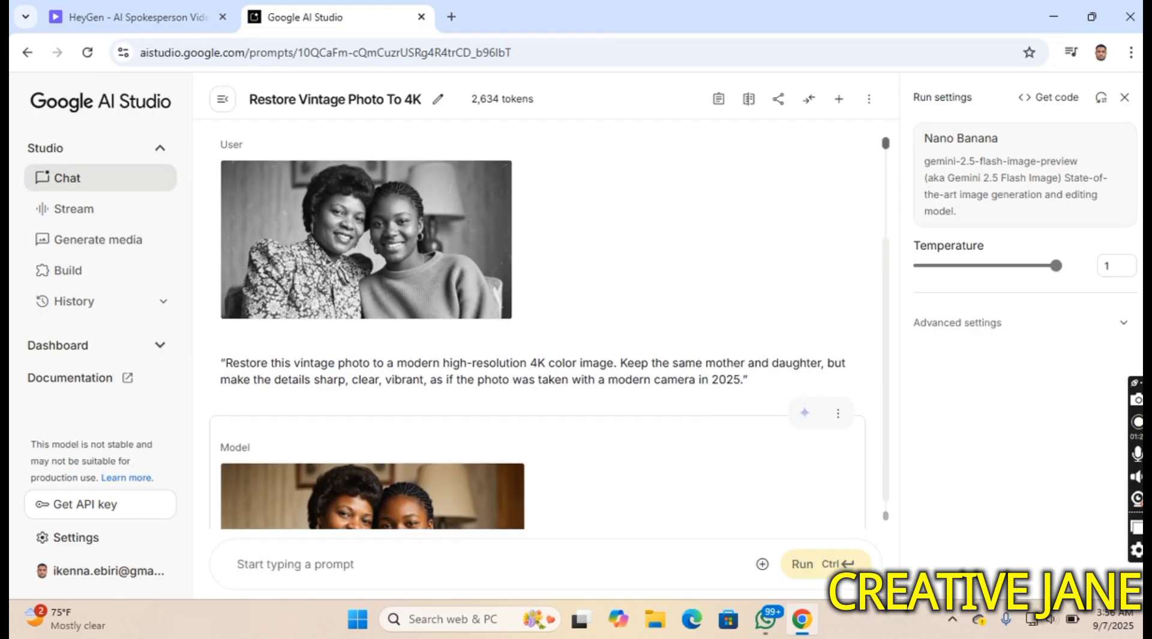
scroll(537, 348, "down", 1)
scroll(536, 330, "up", 2)
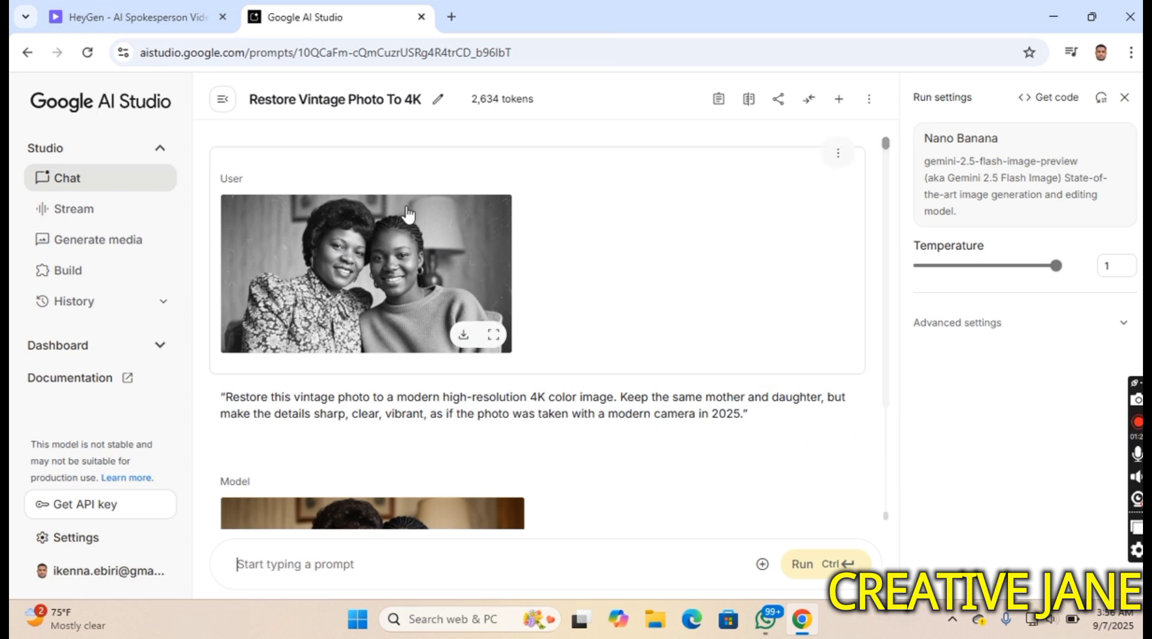
scroll(370, 327, "down", 3)
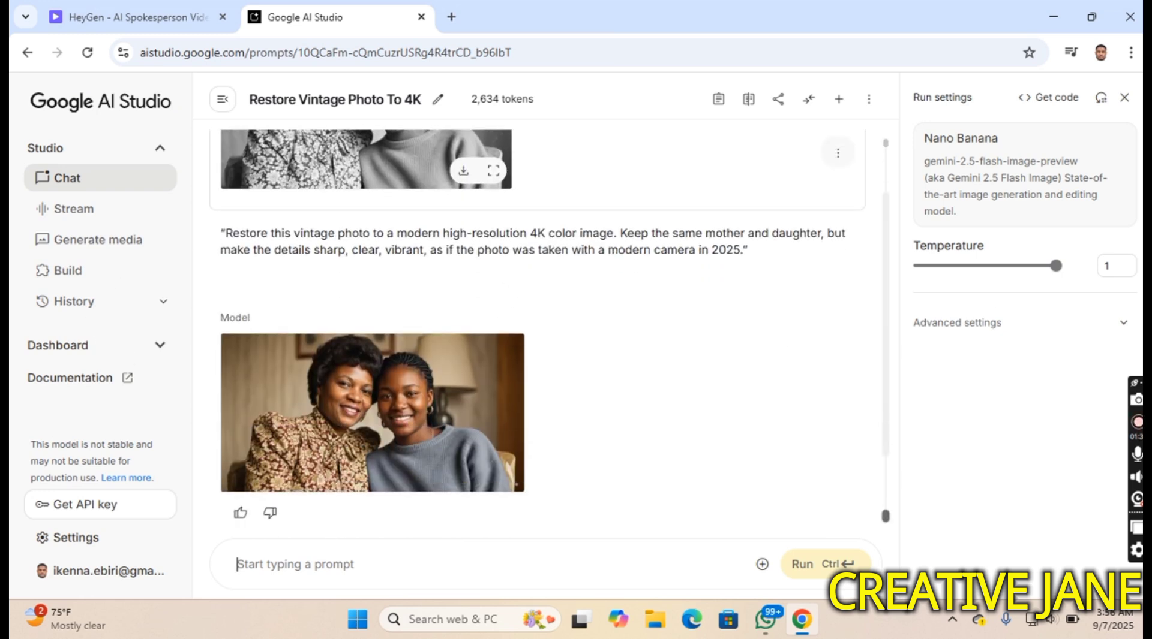
left_click(335, 423)
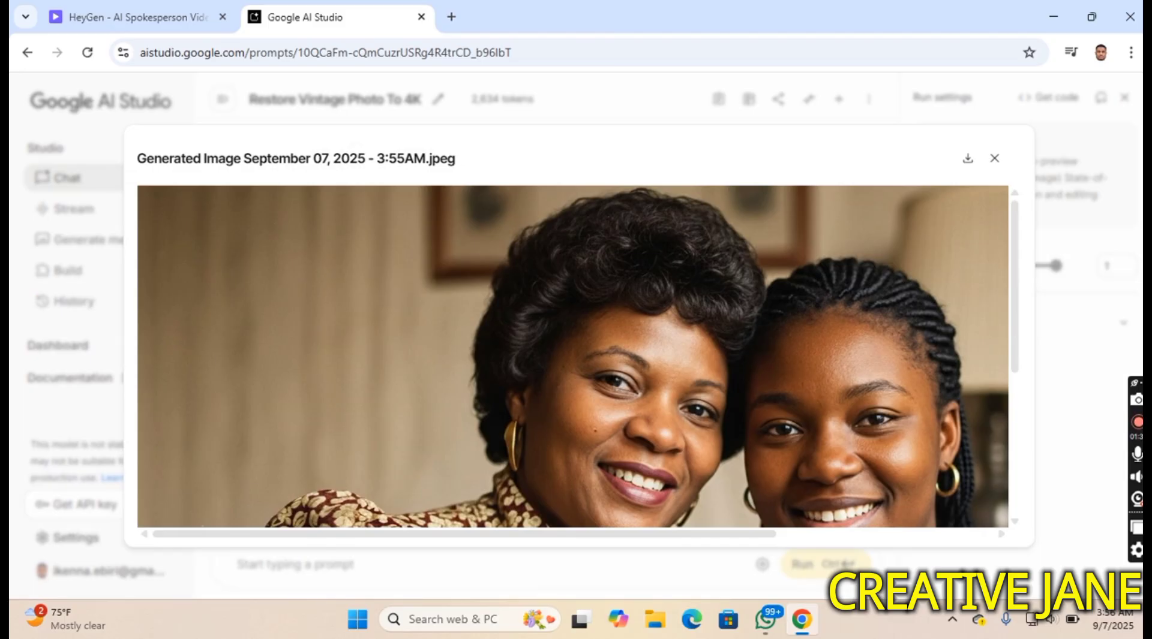
scroll(333, 416, "down", 3)
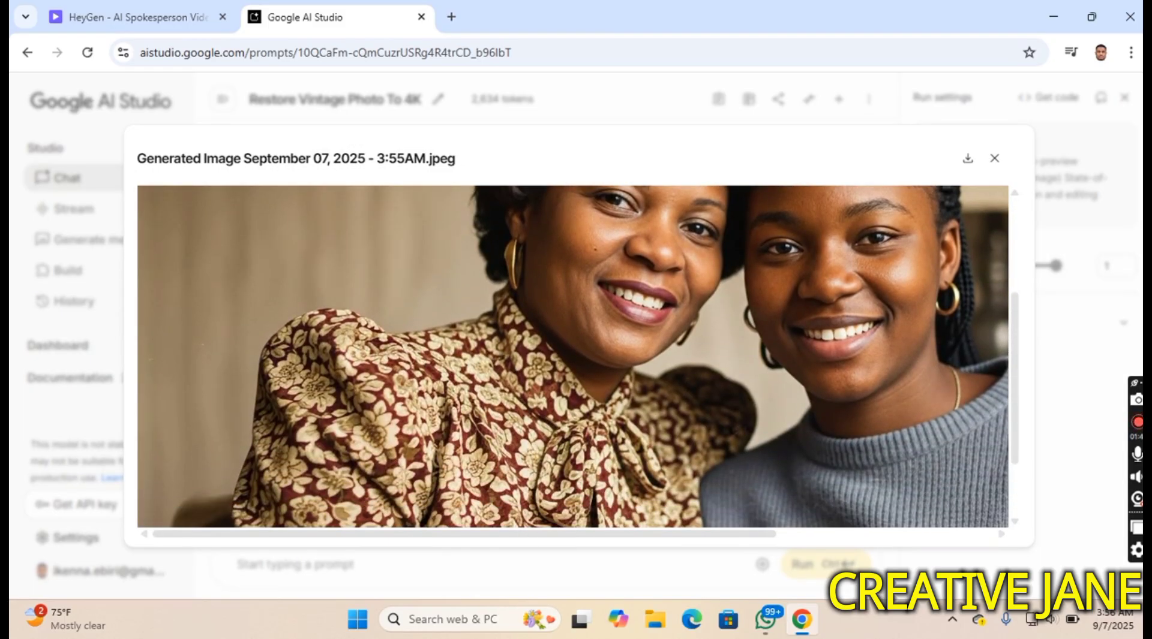
scroll(573, 356, "down", 3)
scroll(573, 357, "up", 5)
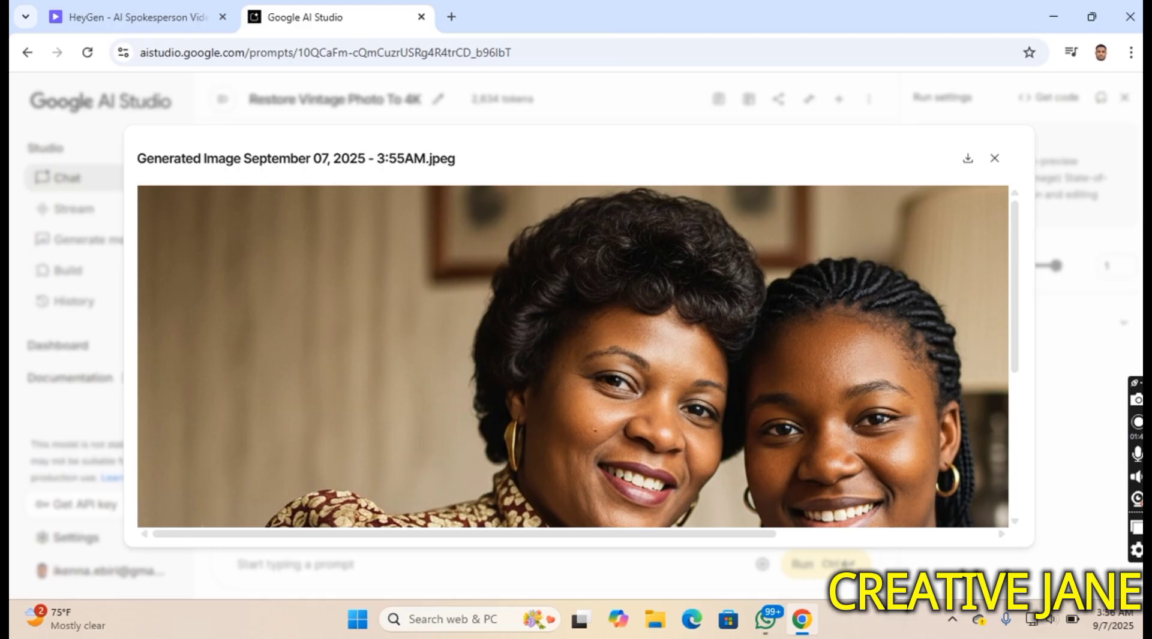
left_click(967, 159)
left_click(994, 158)
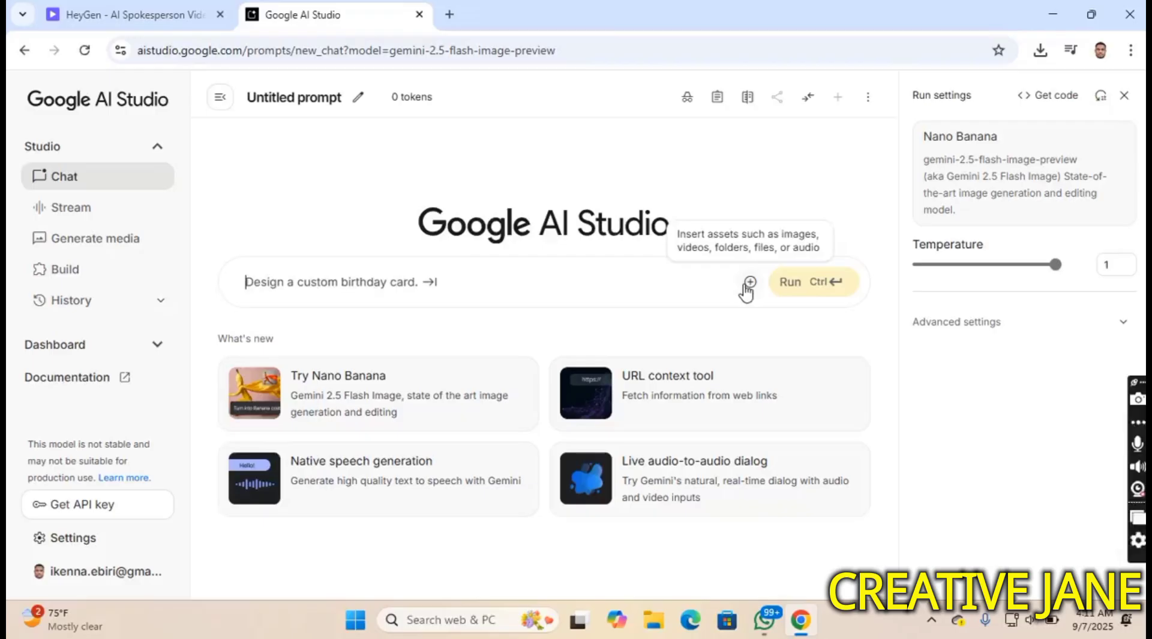
- Upload the photo of the woman in the light blazer and the Coca-Cola can image, WhatsApp Image 2025-09-07 at 04.08.28_96e58408, to a new prompt
left_click(744, 288)
left_click(759, 337)
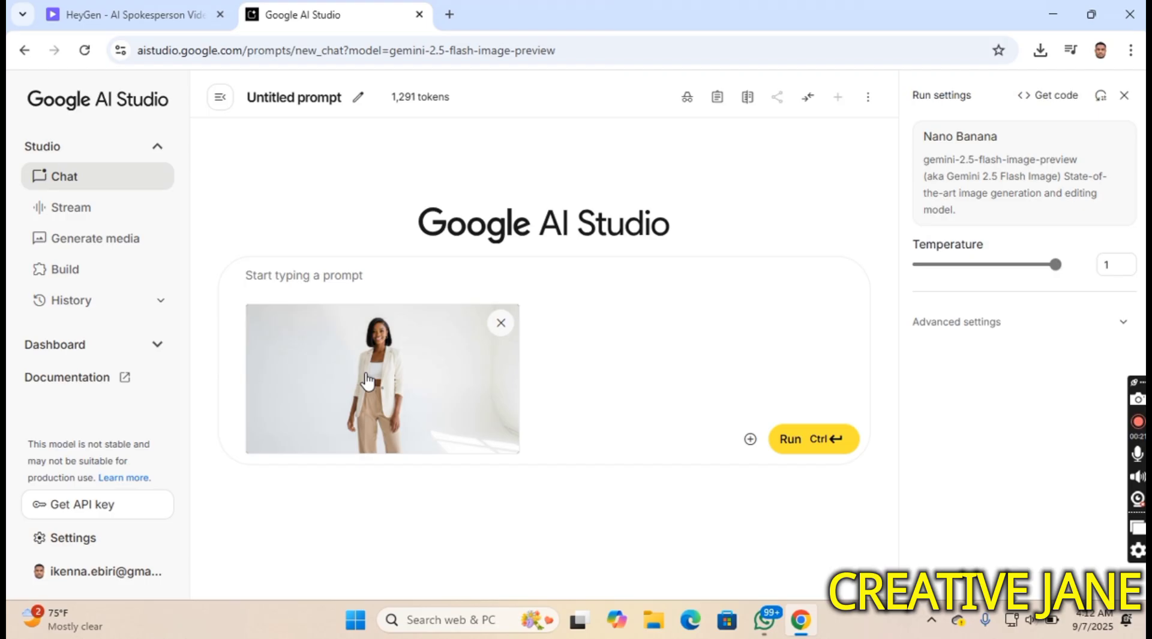
left_click(750, 439)
left_click(768, 504)
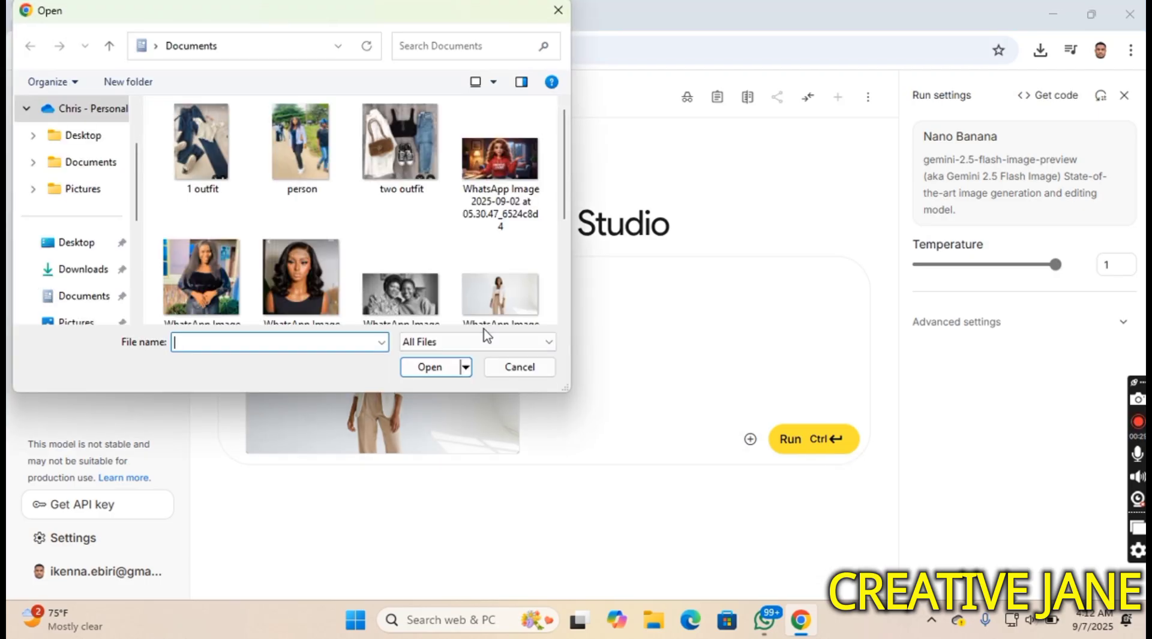
scroll(72, 150, "up", 2)
left_click(72, 113)
scroll(327, 174, "down", 3)
left_click(324, 245)
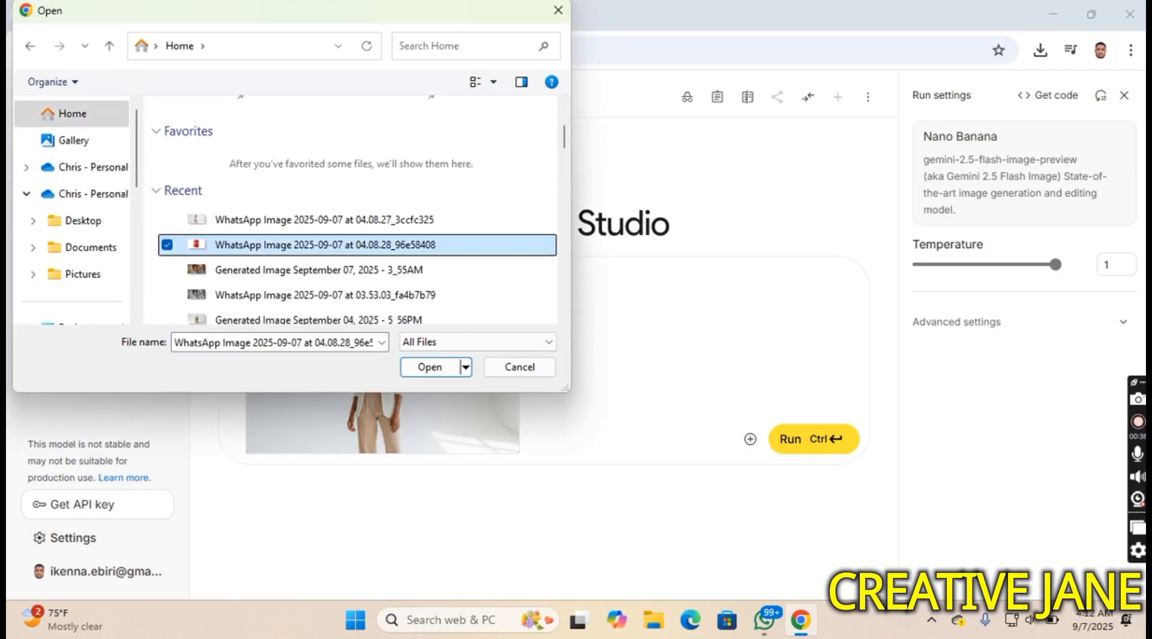
left_click(429, 367)
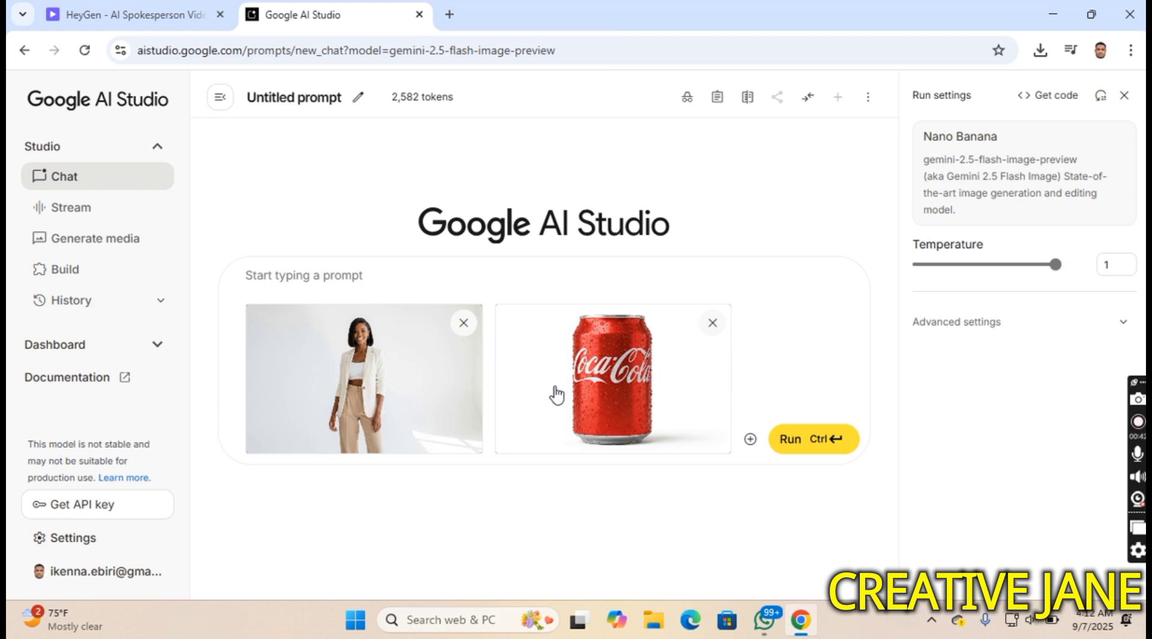
- Generate the woman holding the Coca-Cola in her right hand, smiling like she's doing an advertisement, and inspect the result at full size
left_click(360, 410)
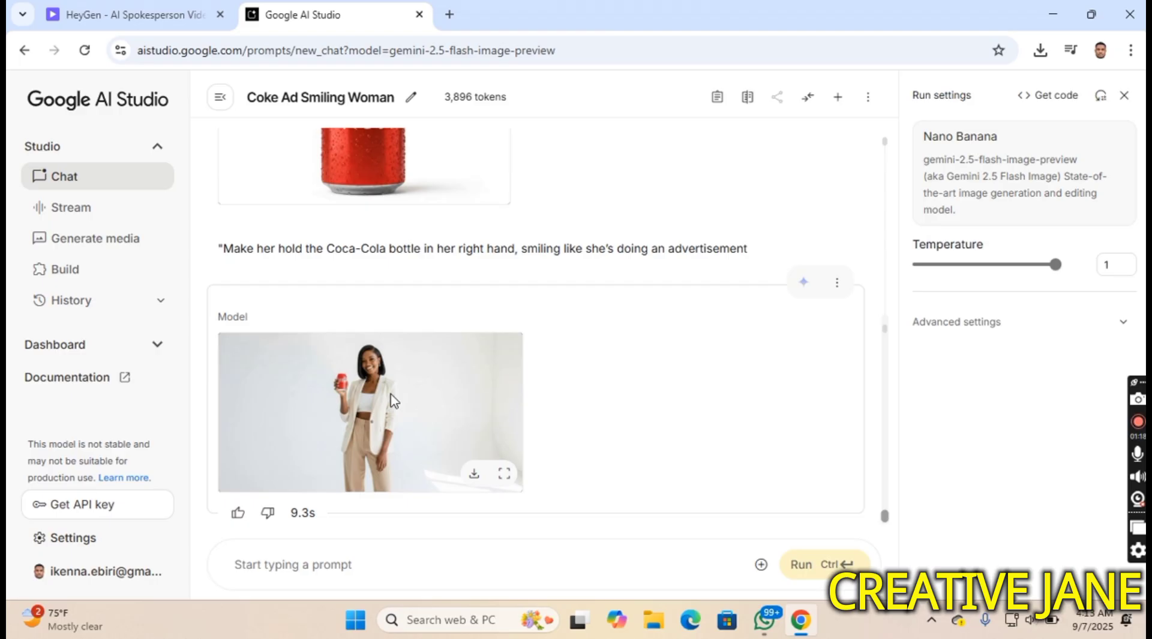
left_click(393, 400)
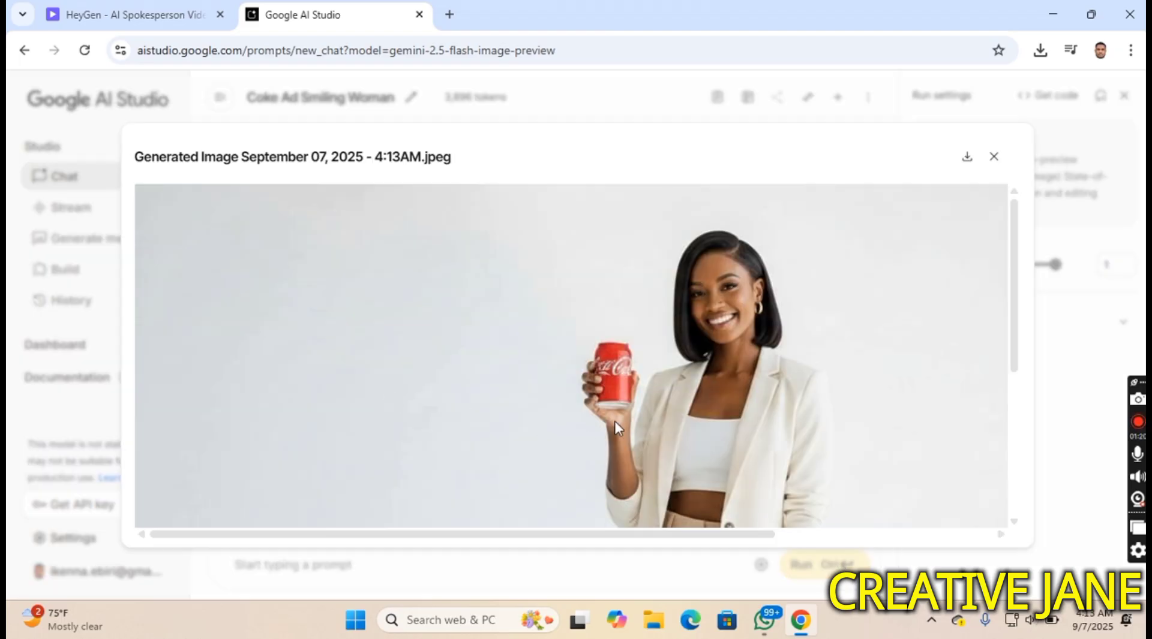
scroll(709, 390, "down", 5)
scroll(544, 383, "up", 4)
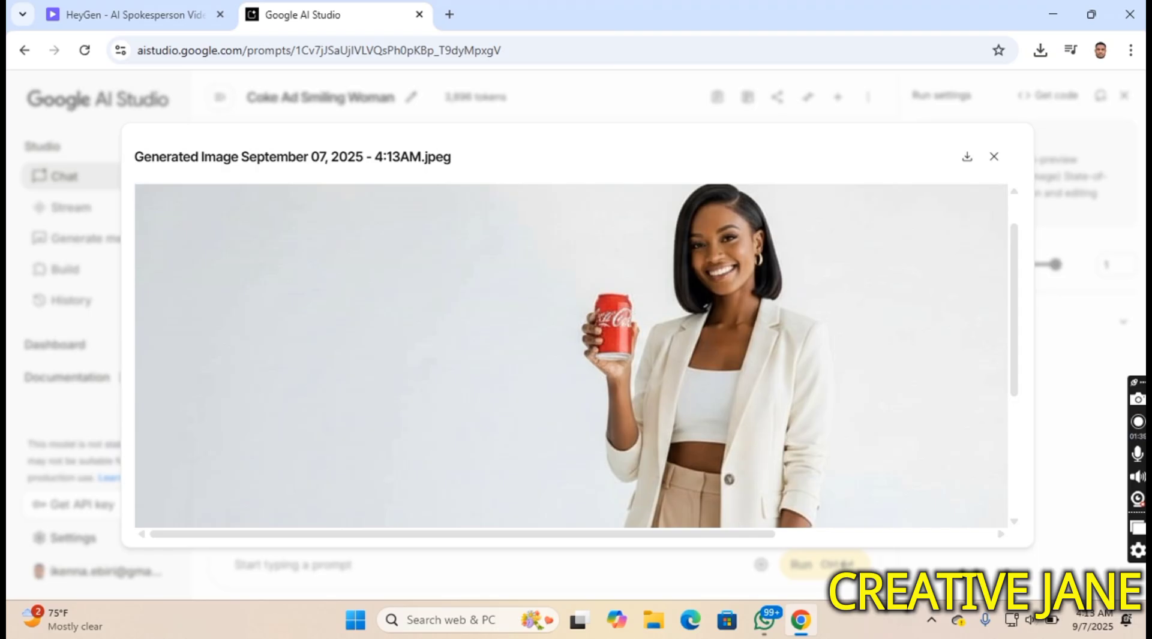
left_click(993, 157)
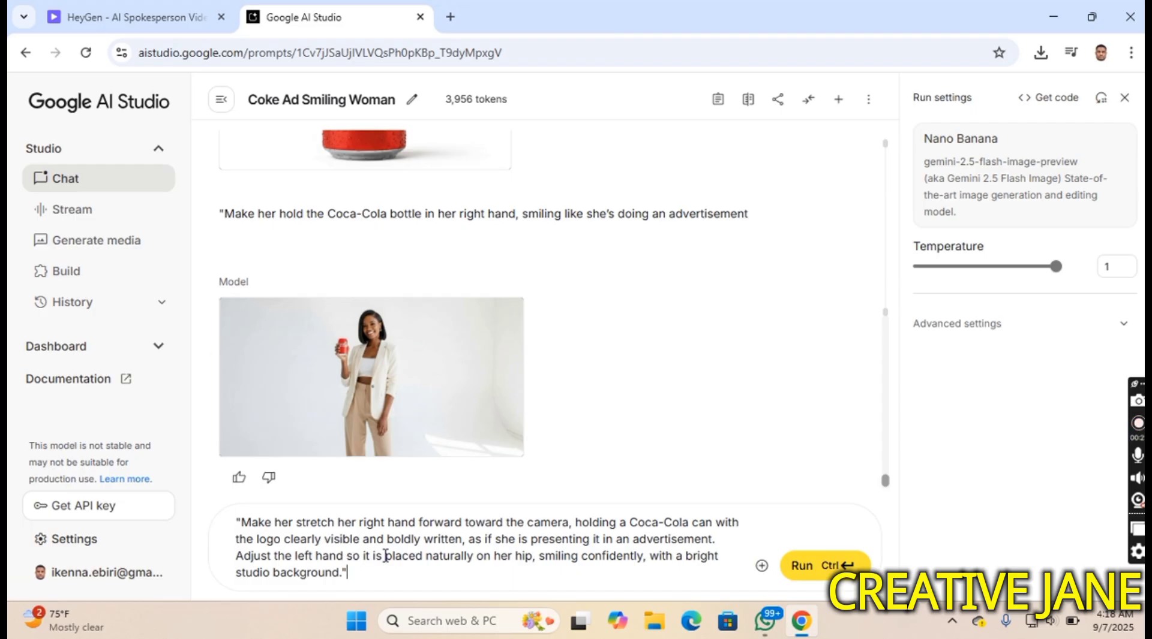
- Run the prompt to stretch her right hand with the Coca-Cola can toward the camera, left hand on her hip, and inspect the result
left_click(801, 565)
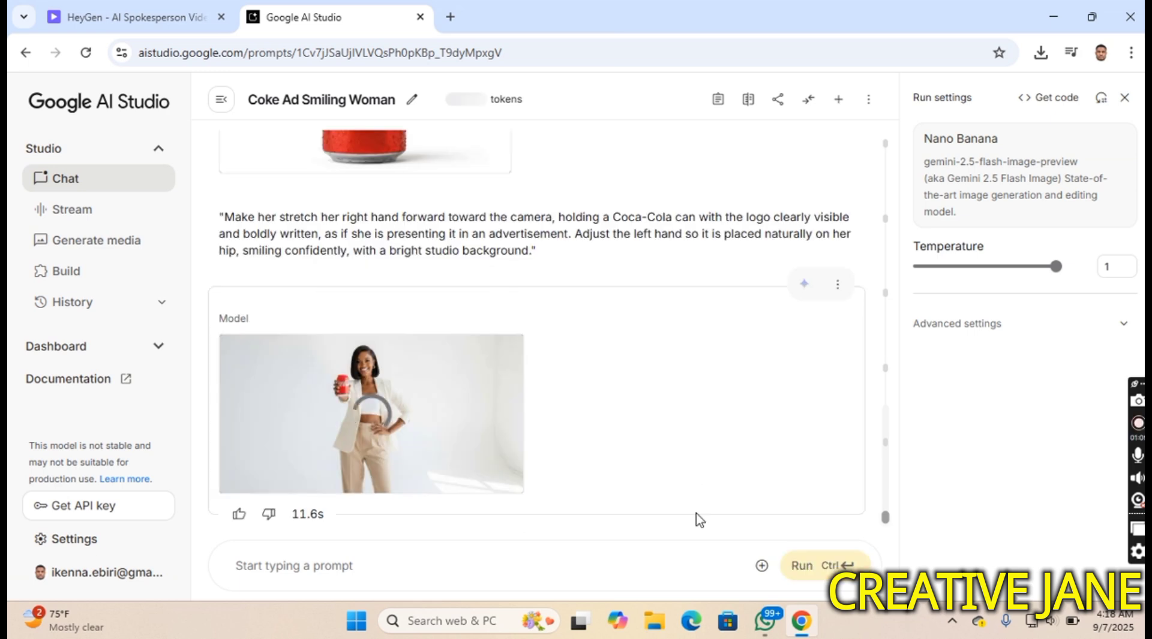
left_click(434, 446)
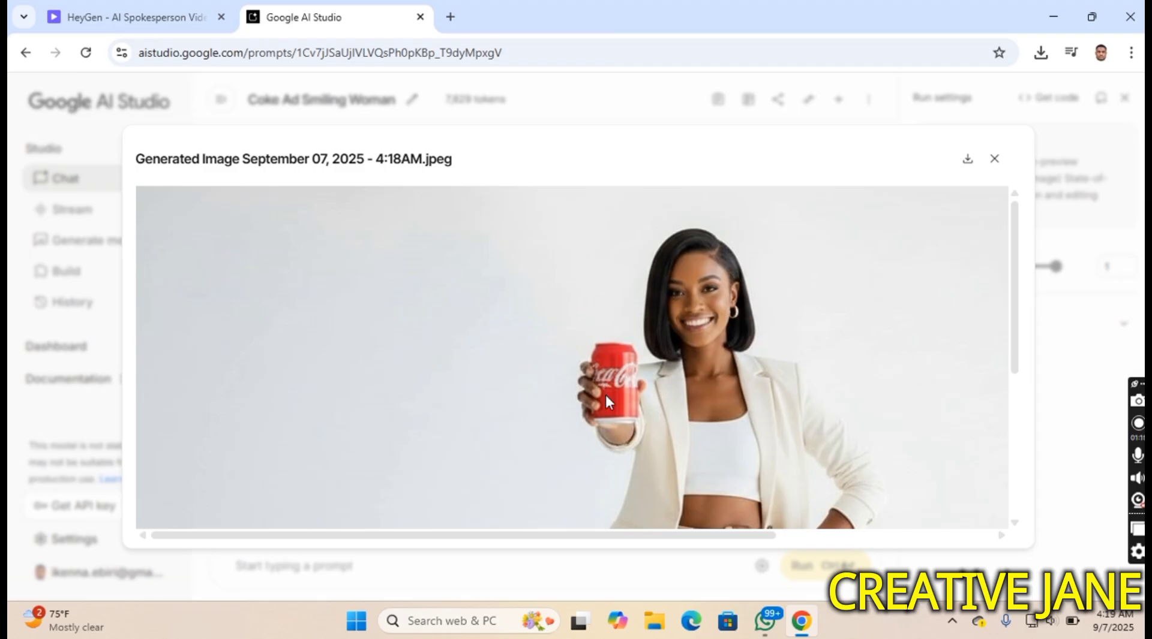
scroll(691, 376, "down", 5)
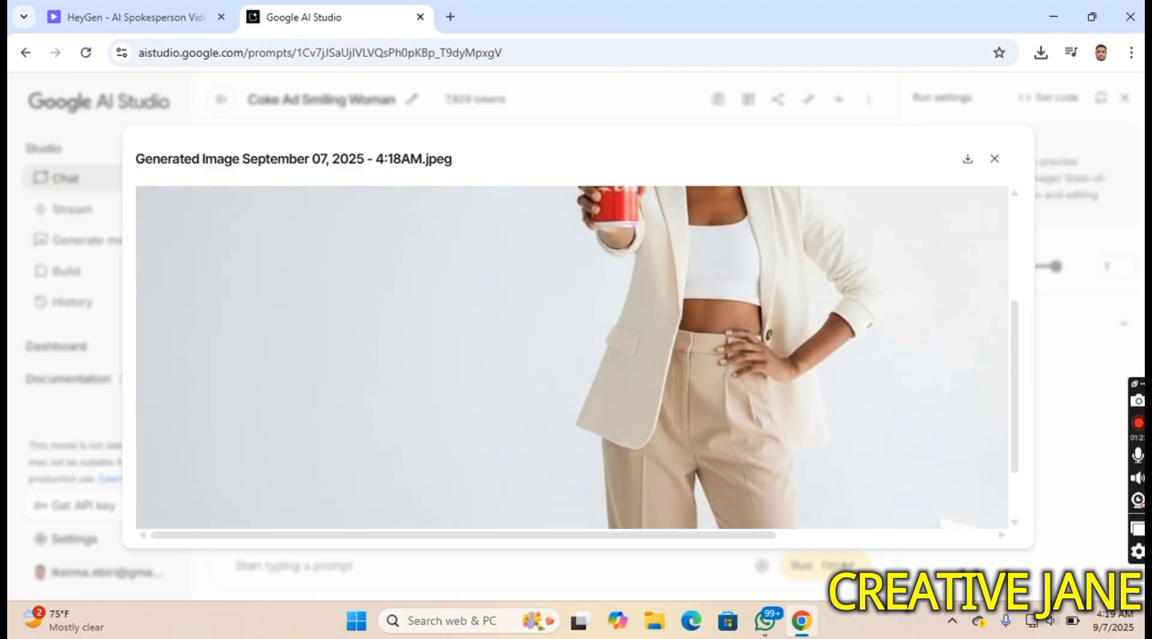
scroll(691, 376, "up", 5)
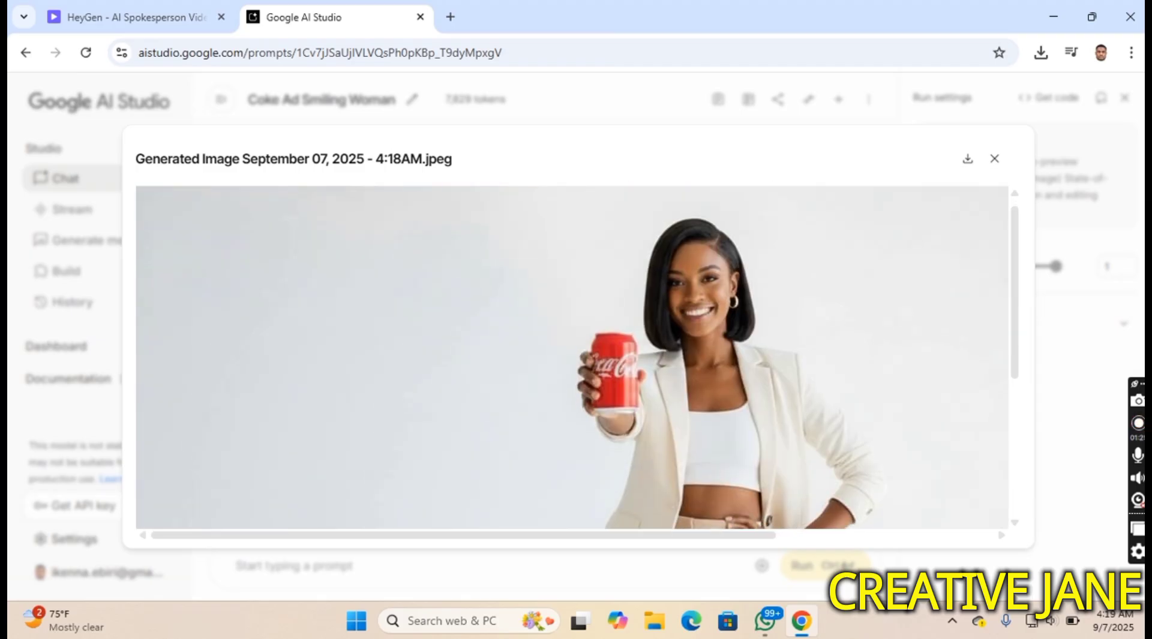
key("Escape")
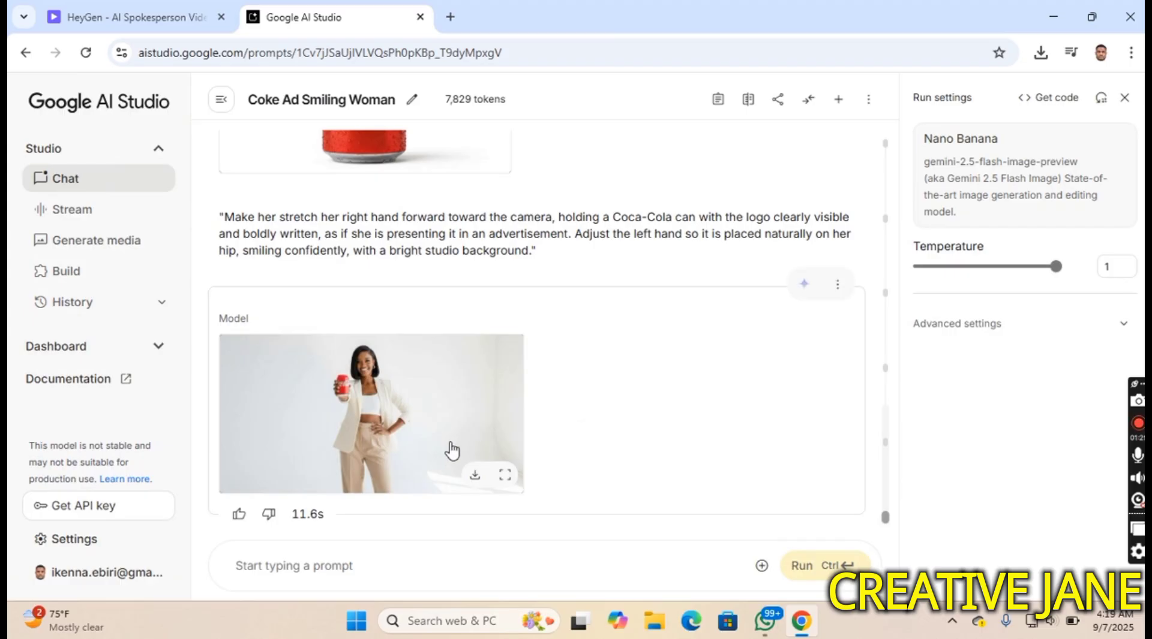
- Download both generated Coca-Cola ad images: the outstretched-arm pose and the earlier version holding the can up beside her
left_click(477, 479)
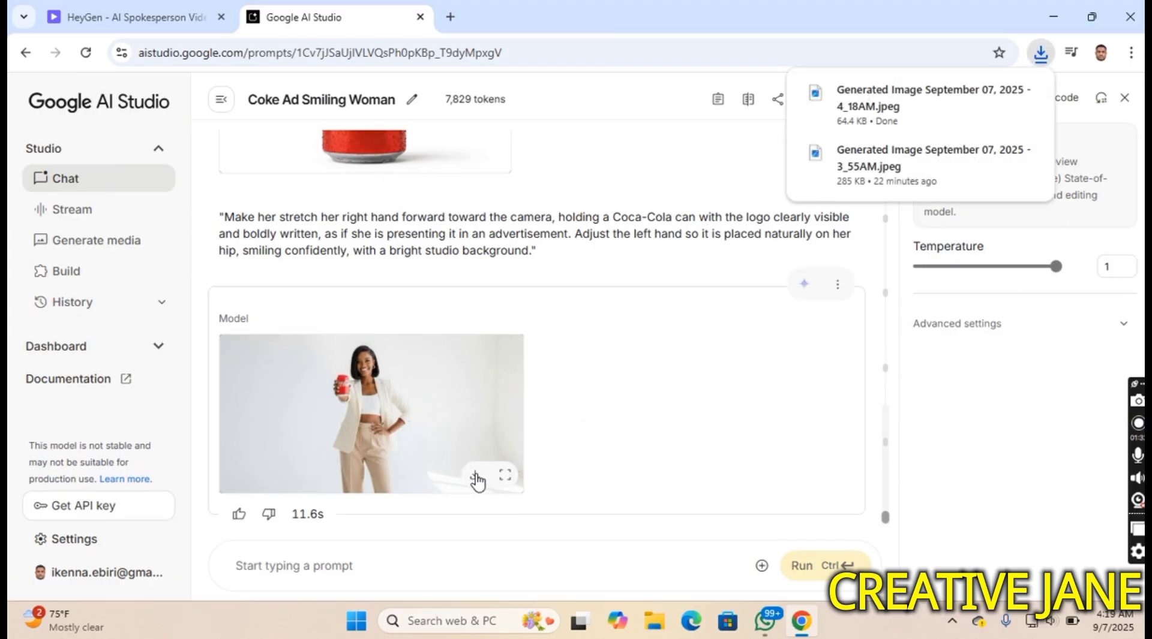
scroll(474, 420, "up", 5)
scroll(579, 360, "down", 1)
scroll(593, 288, "up", 1)
scroll(549, 276, "down", 2)
scroll(549, 274, "down", 5)
scroll(570, 330, "up", 6)
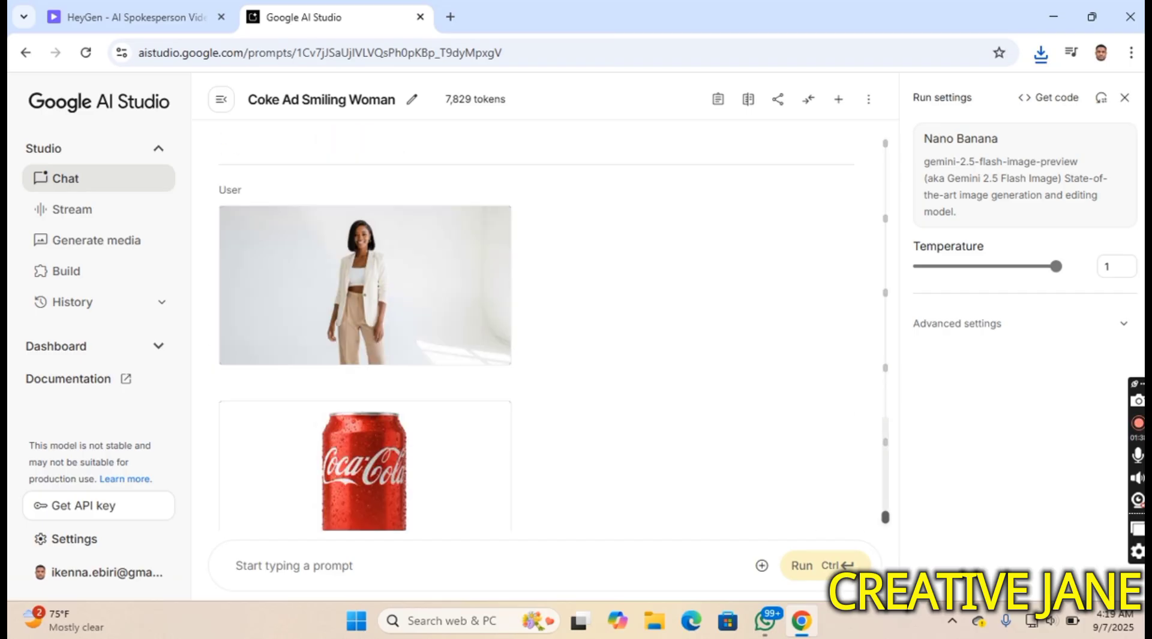
scroll(588, 390, "down", 1)
scroll(609, 450, "up", 4)
scroll(609, 450, "up", 1)
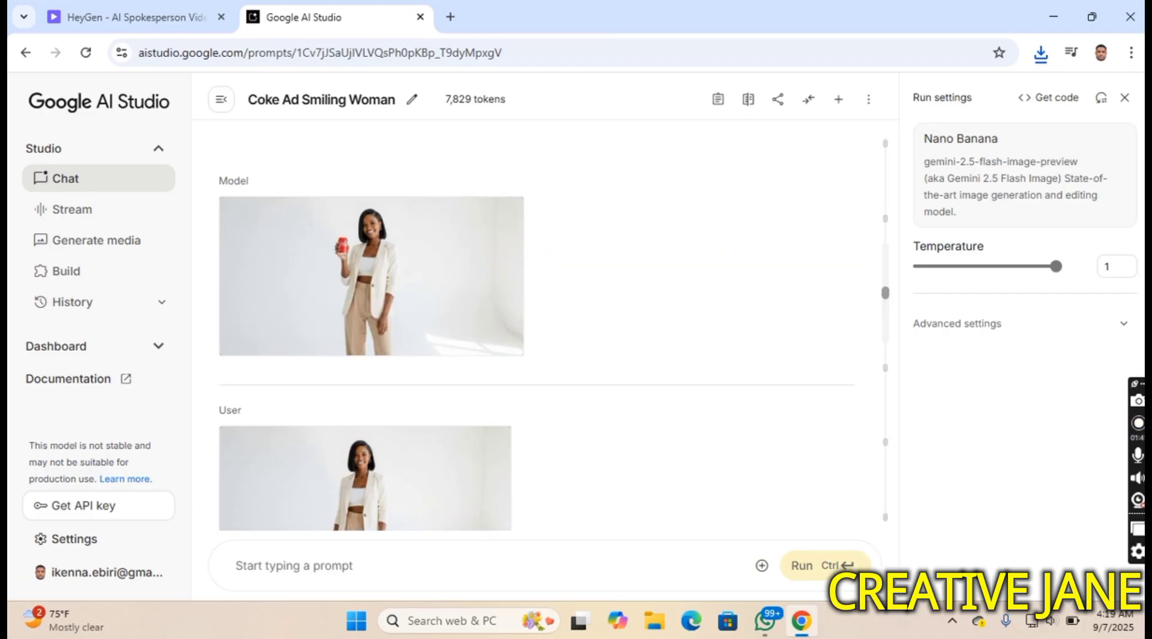
left_click(473, 338)
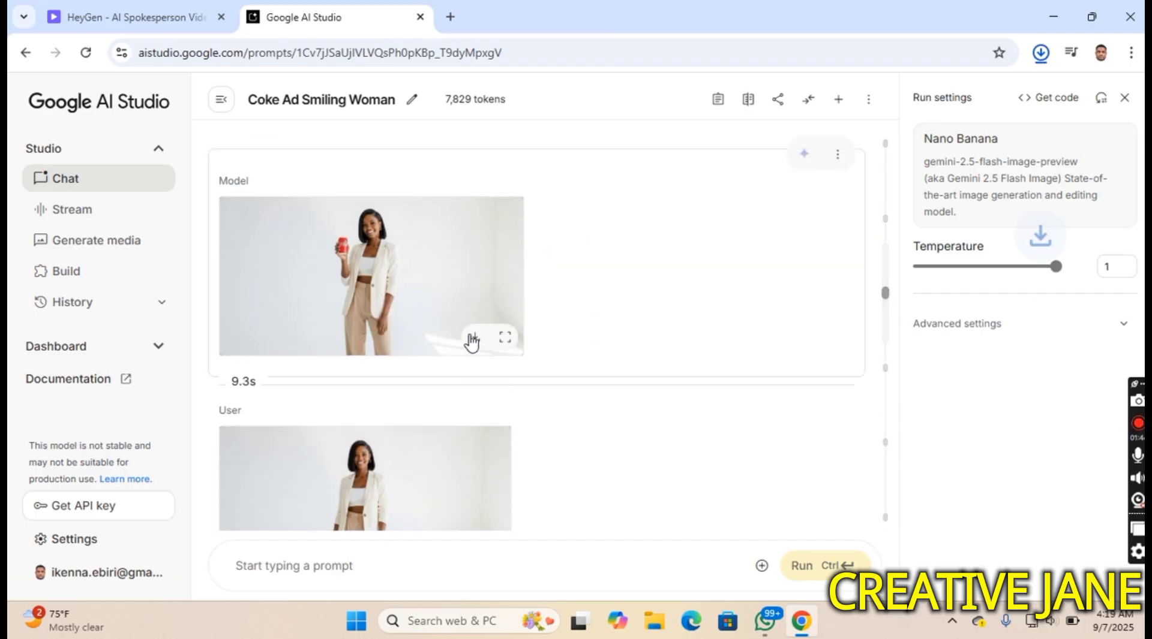
- Inspect the first Coca-Cola ad image from head to waist at full size and close the preview
left_click(424, 313)
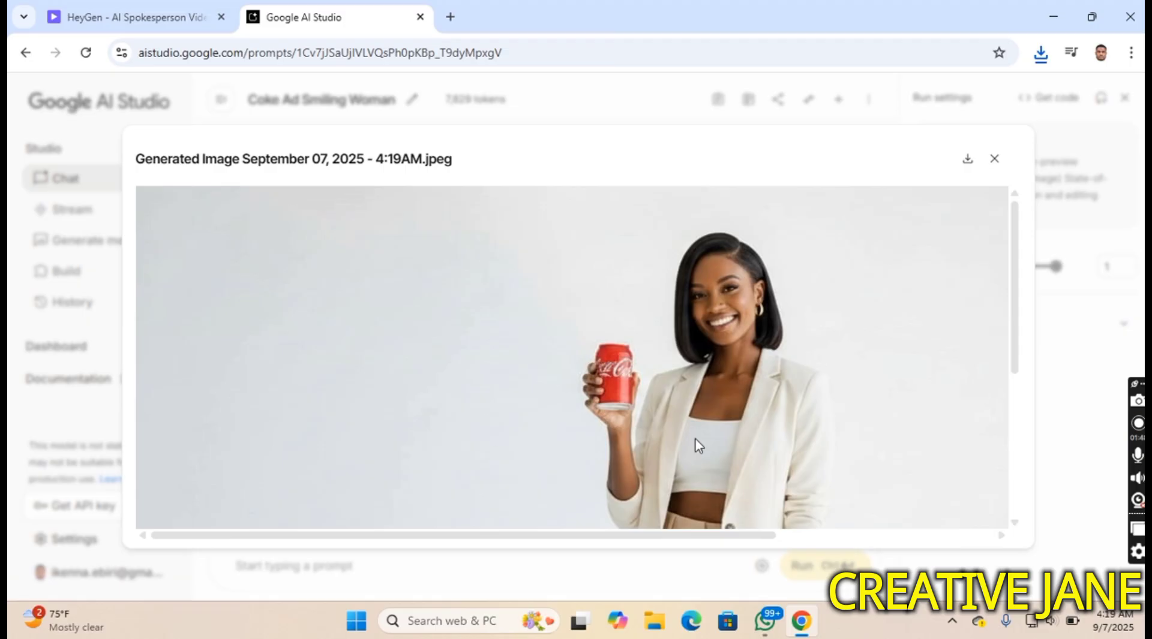
scroll(694, 442, "down", 2)
scroll(572, 357, "down", 3)
scroll(572, 357, "up", 4)
left_click(994, 159)
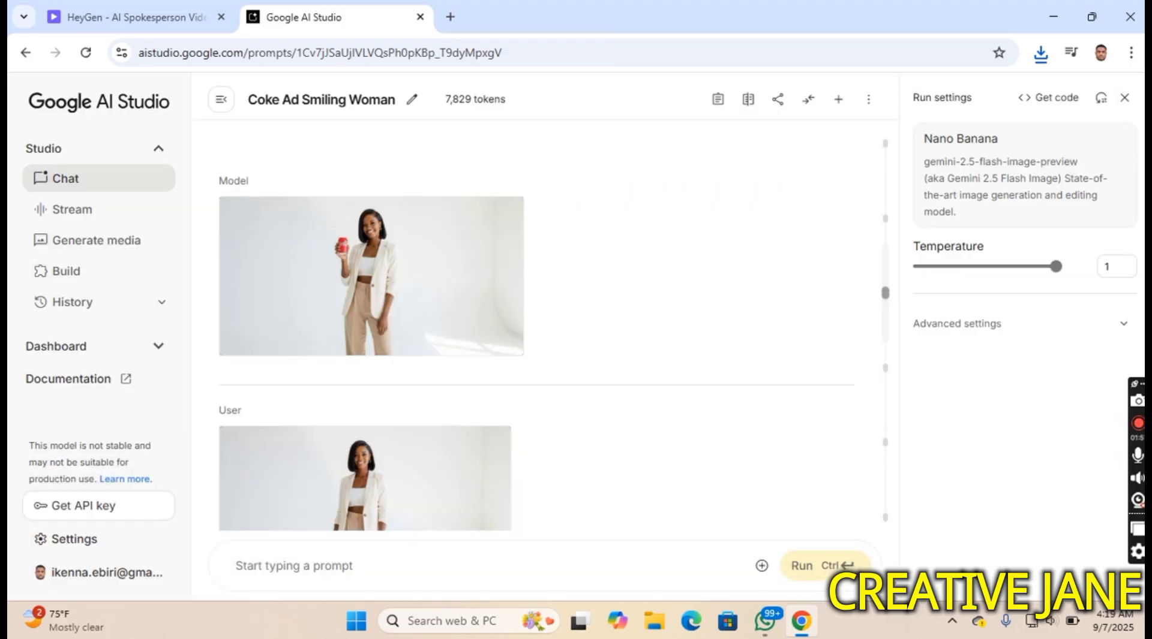
- Prompt the model to change the plain white background to a trendy urban café with soft blurred lights, keeping the woman sharp, like a lifestyle Coca-Cola advertisement
scroll(537, 327, "down", 8)
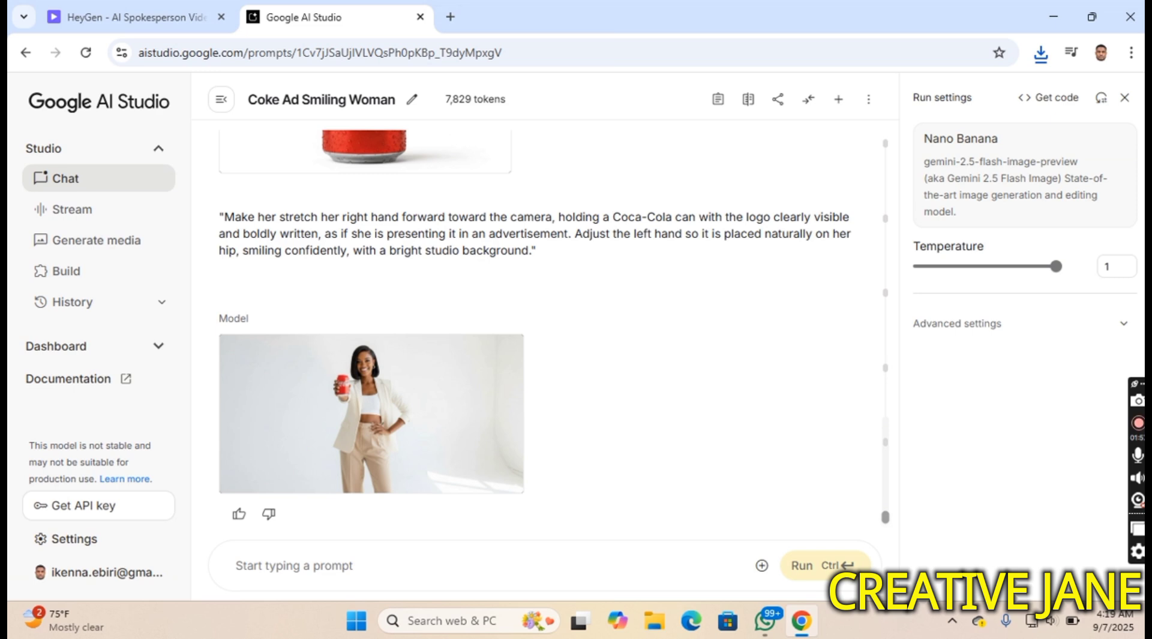
type("\"Change the plain white background to a trendy urban café setting with soft blurred lights, while keeping the woman clear and sharp, as if it's a lifestyle Coca-Cola advertisement.\"")
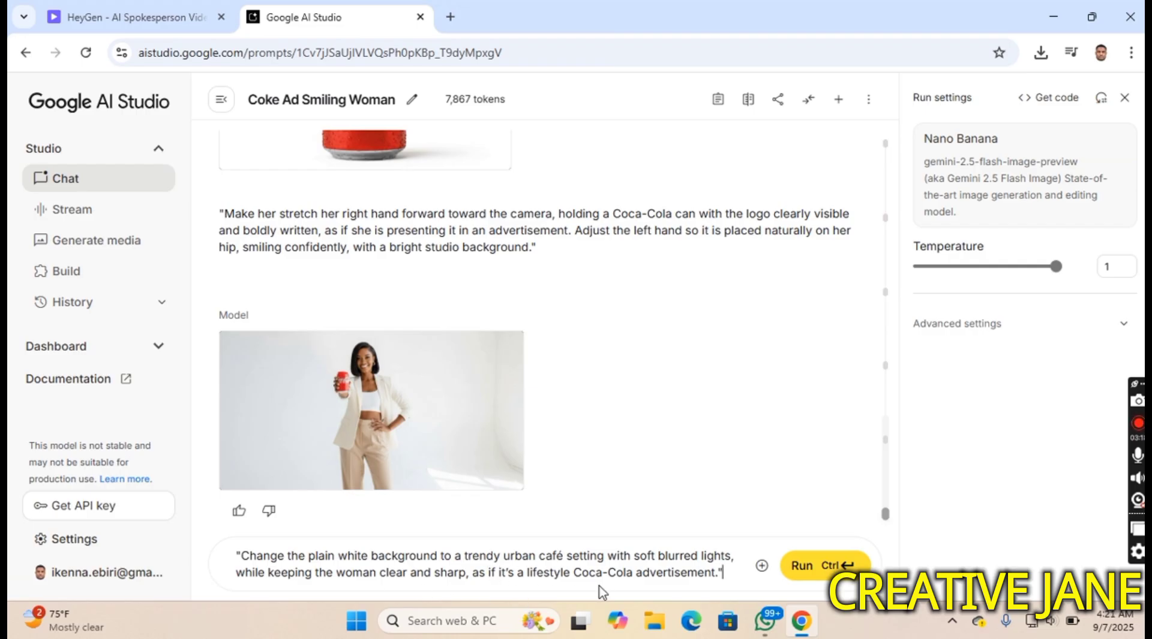
left_click(802, 566)
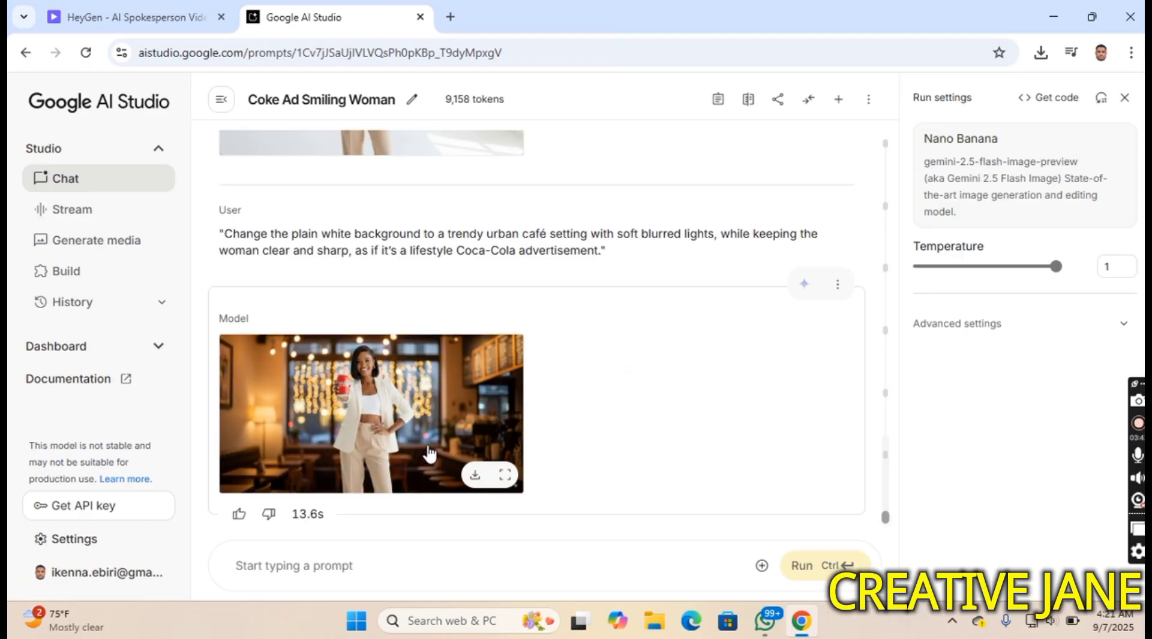
- Inspect the café version of the Coca-Cola ad at full size and download it
left_click(420, 435)
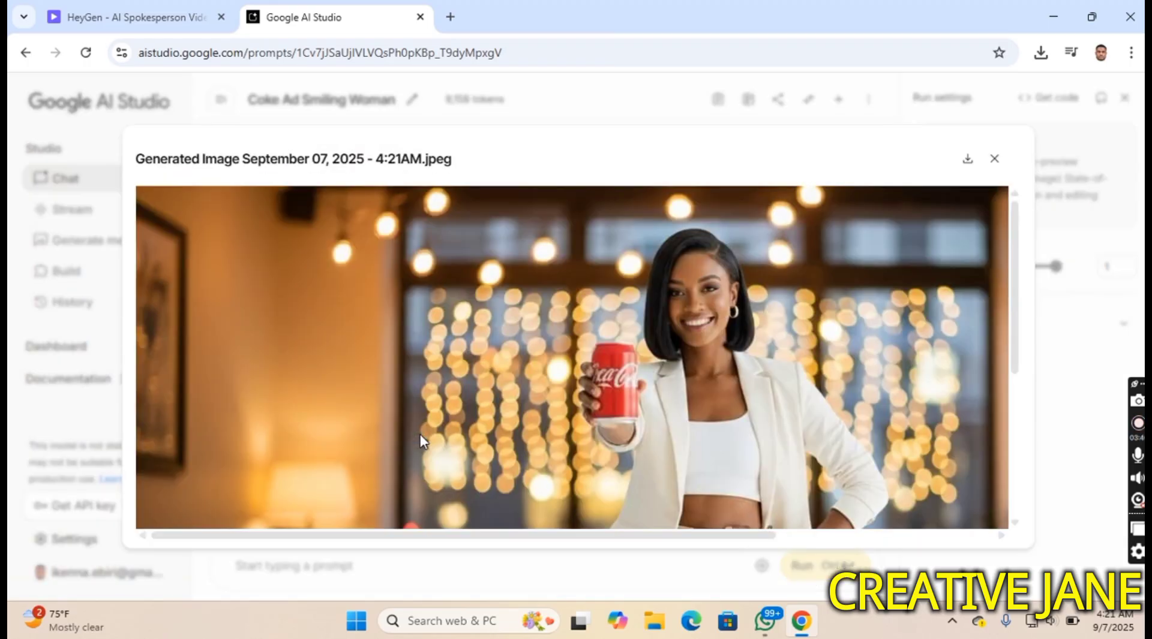
scroll(419, 436, "down", 5)
scroll(420, 435, "up", 5)
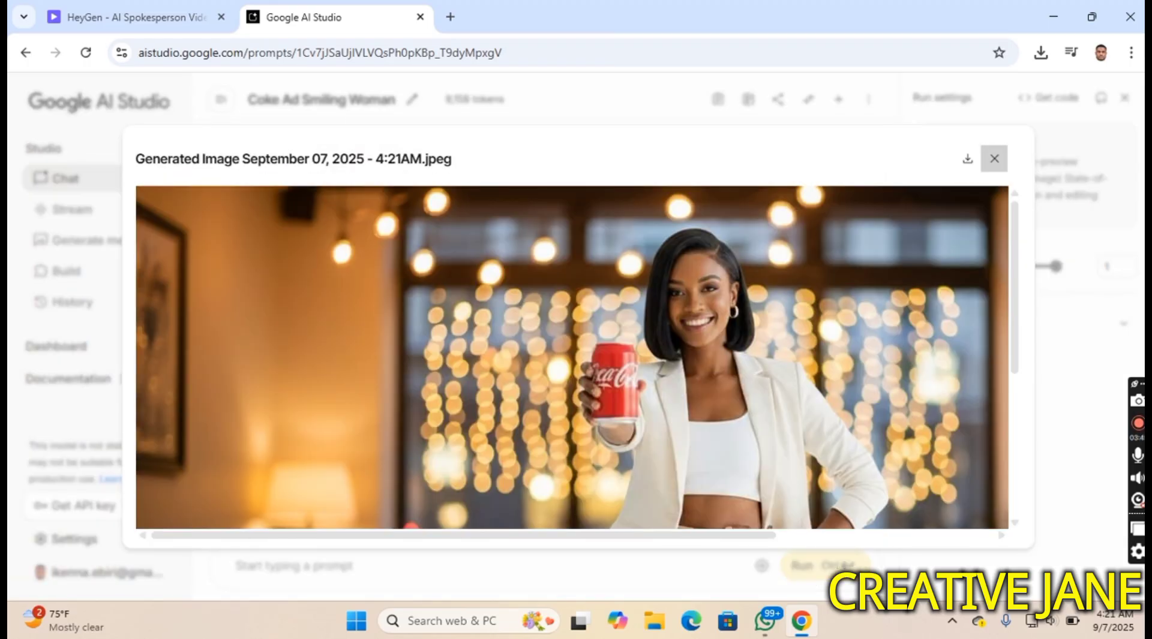
left_click(994, 158)
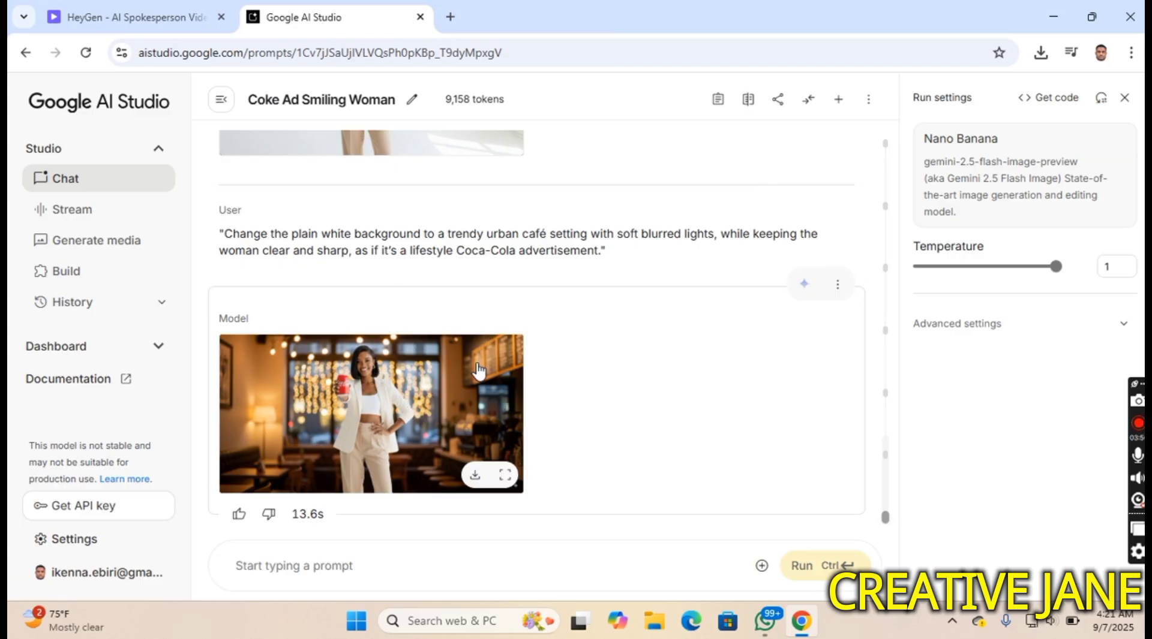
left_click(388, 399)
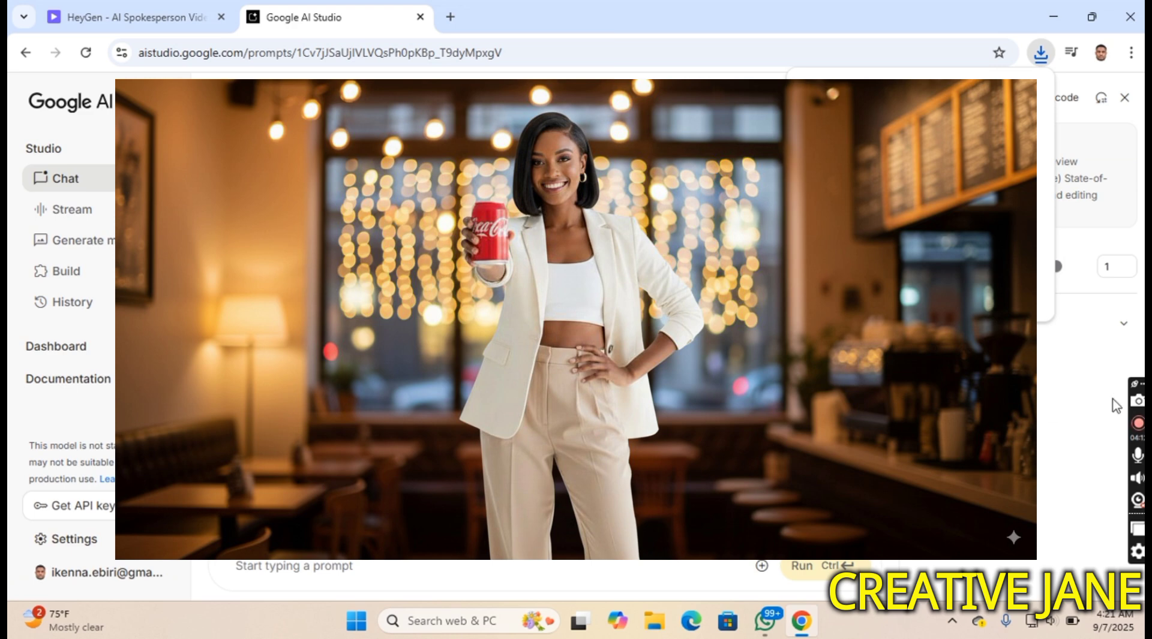
left_click(1137, 423)
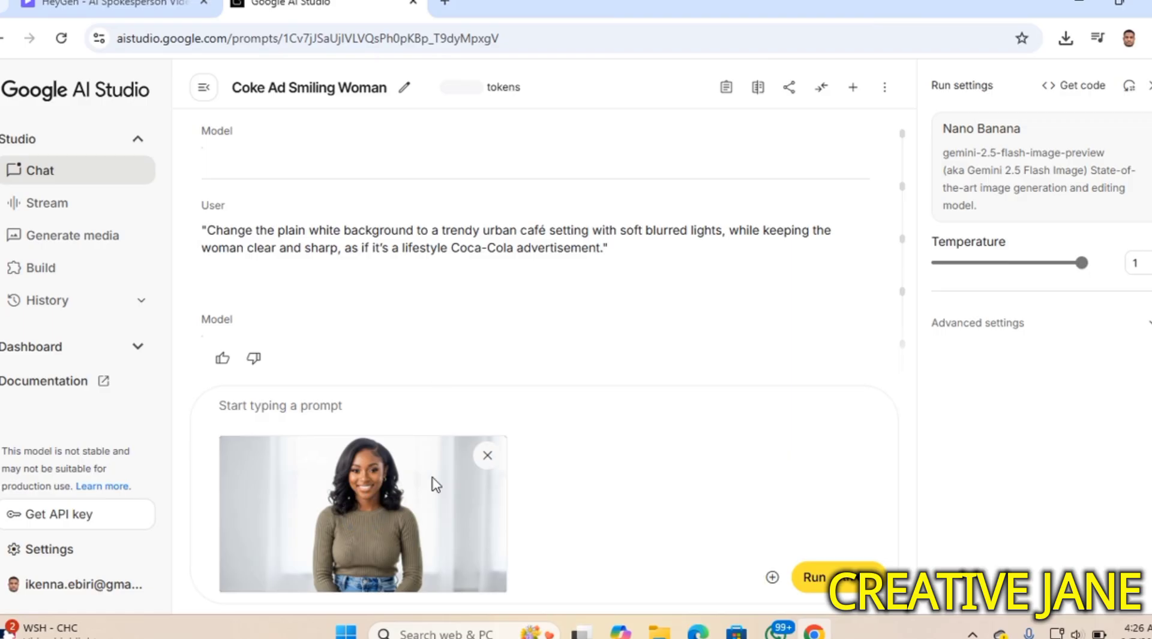
- Prompt the model to transform the woman in the olive sweater into a Disney princess-style cartoon with big expressive eyes, glossy smooth skin and magical lighting
left_click(394, 534)
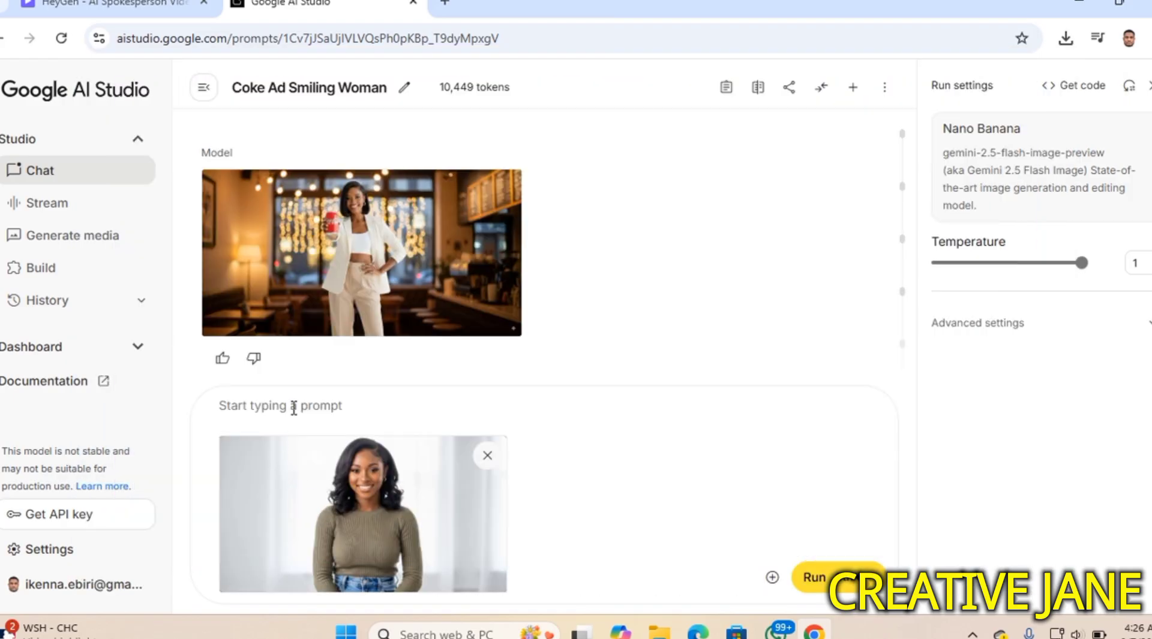
right_click(294, 407)
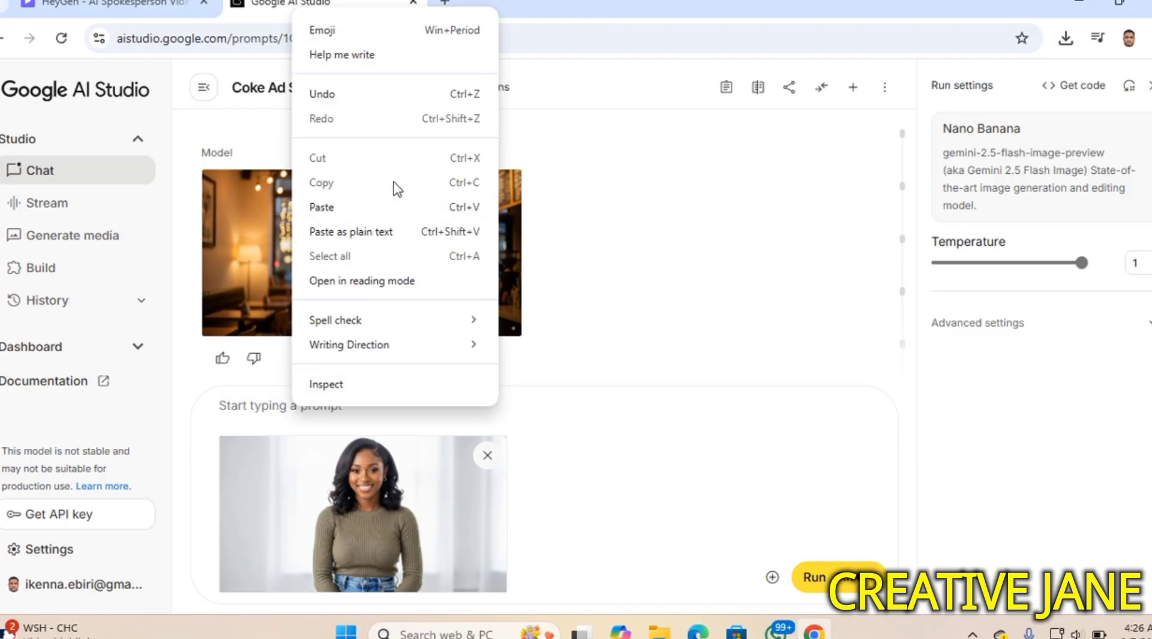
left_click(370, 209)
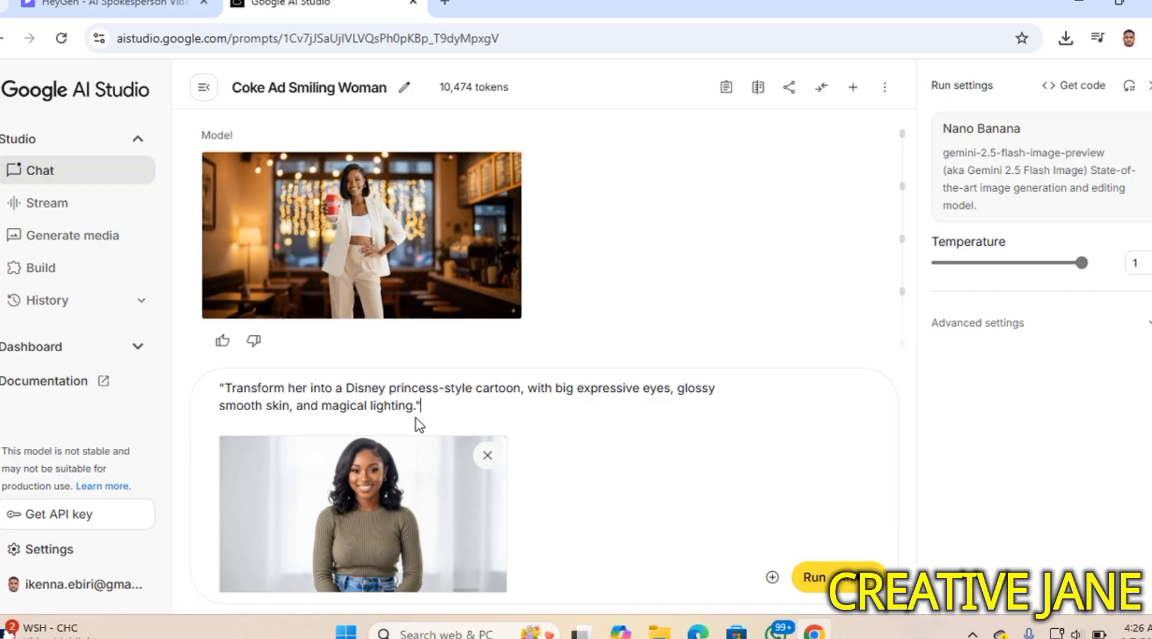
left_click(822, 585)
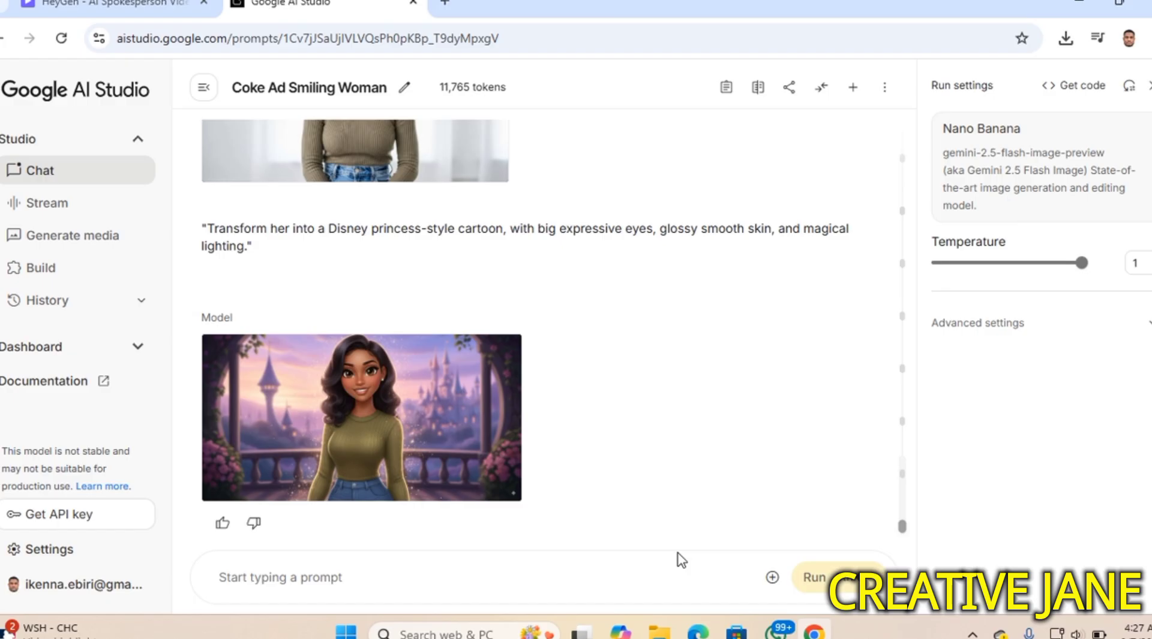
- Compare the princess cartoon with the source photo, then inspect it at full size and download it
scroll(660, 450, "up", 3)
scroll(624, 372, "down", 2)
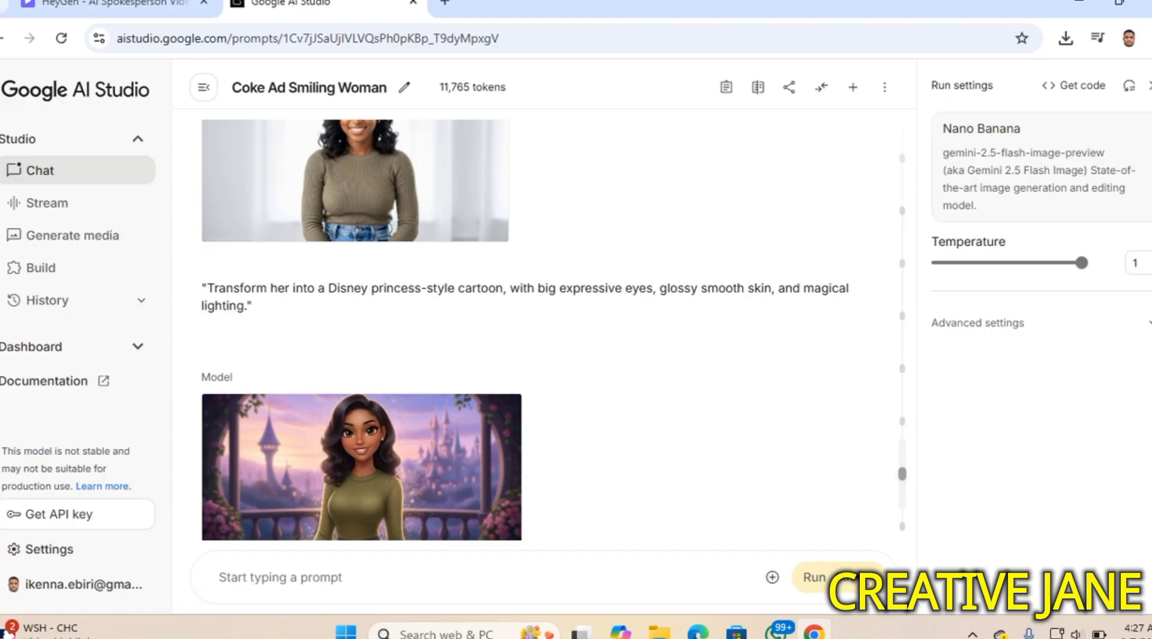
scroll(539, 330, "down", 1)
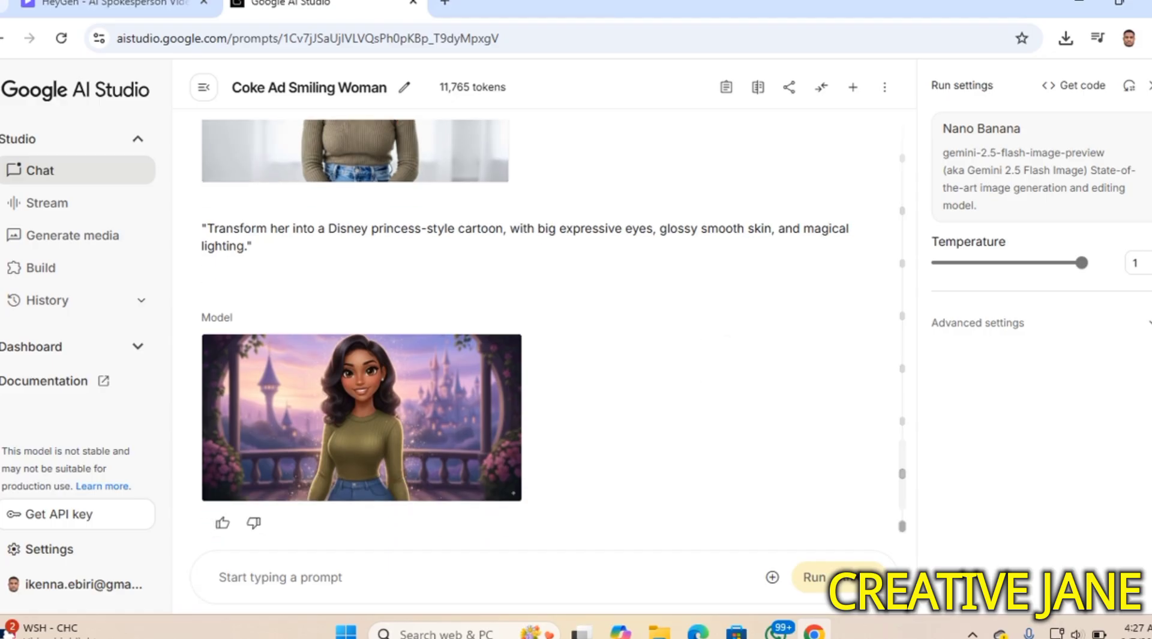
left_click(335, 423)
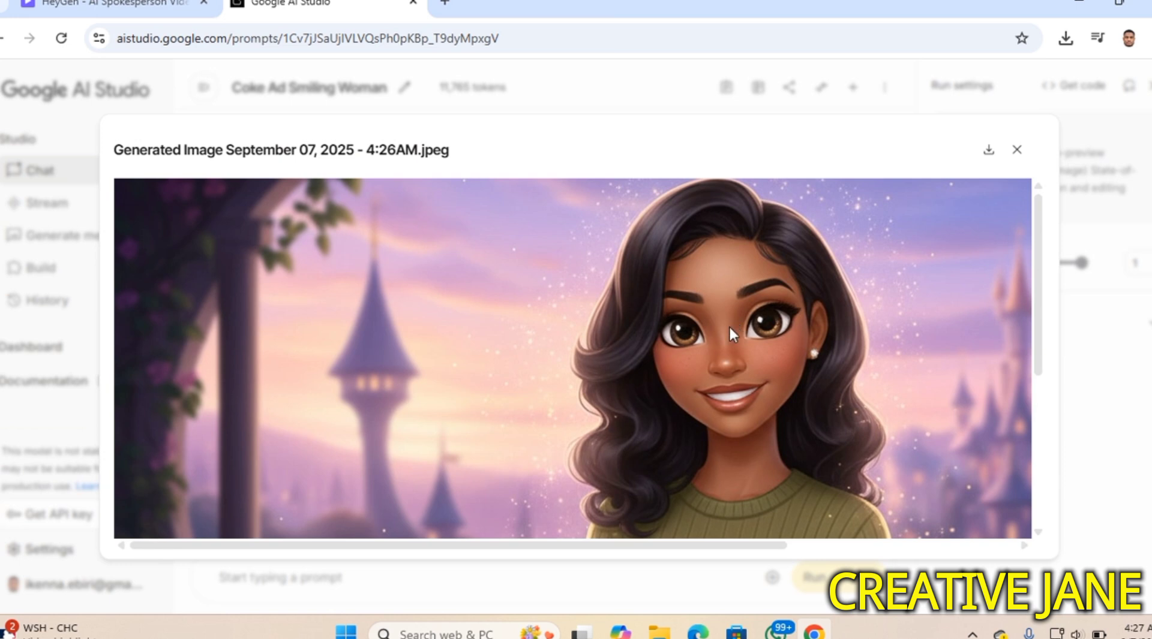
scroll(725, 449, "down", 3)
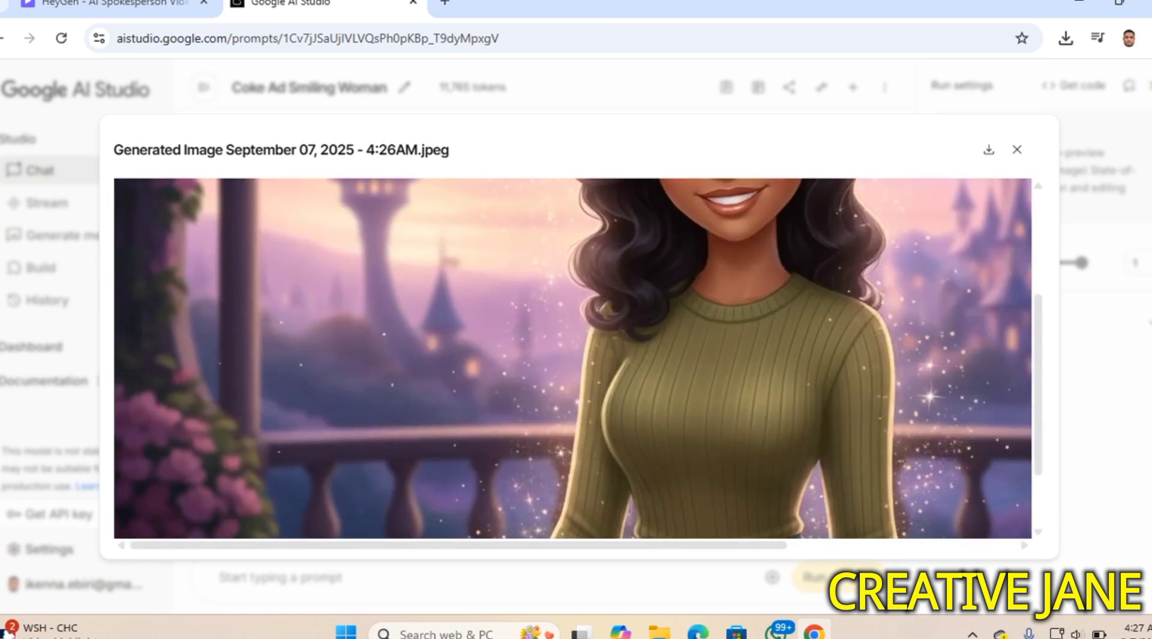
scroll(726, 448, "down", 2)
scroll(573, 358, "up", 5)
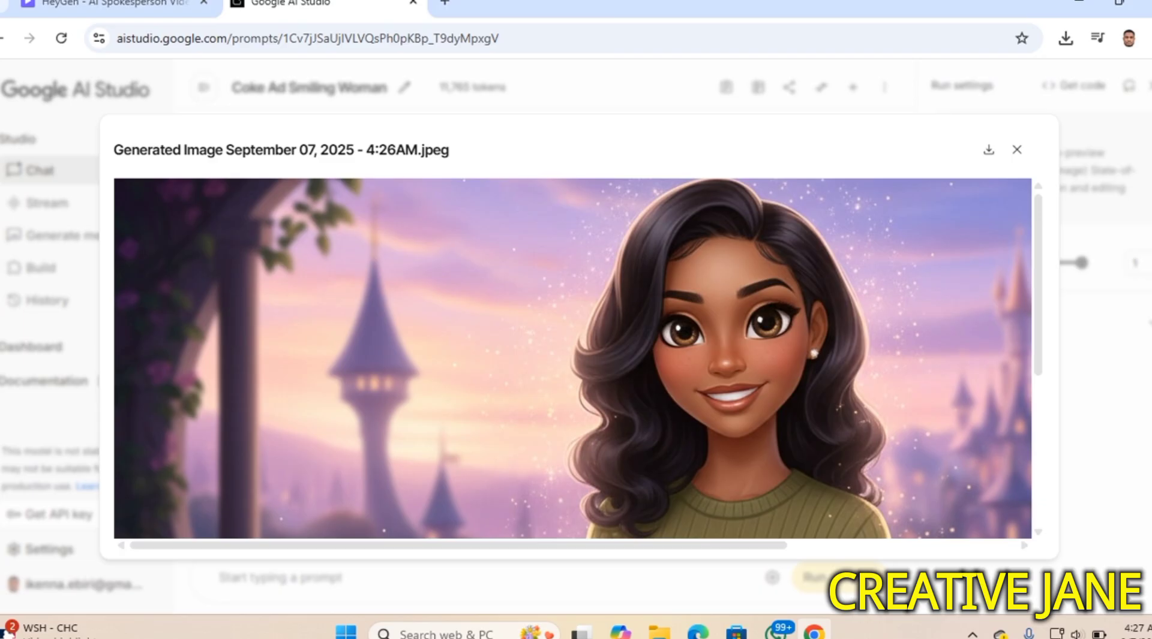
scroll(572, 358, "down", 4)
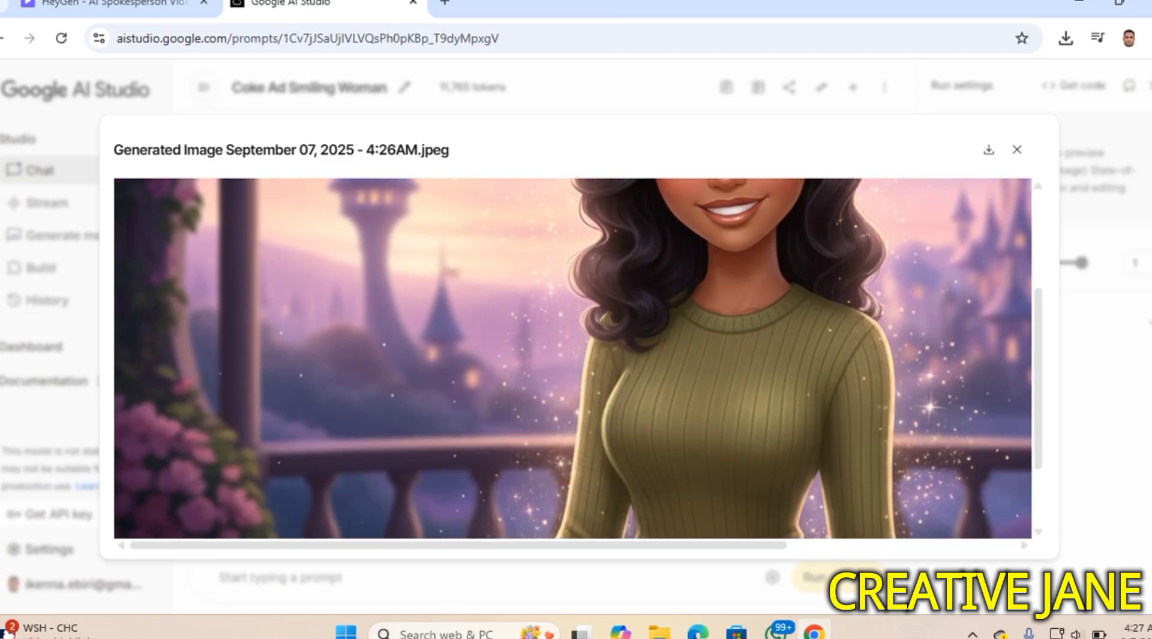
scroll(572, 358, "up", 4)
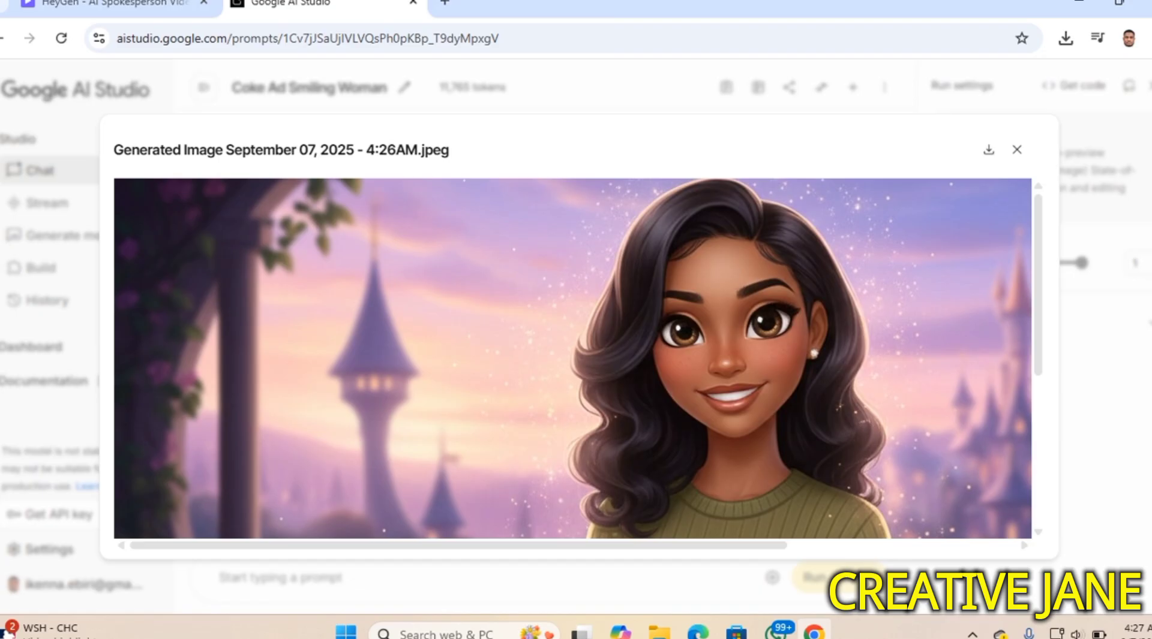
left_click(988, 149)
left_click(1015, 149)
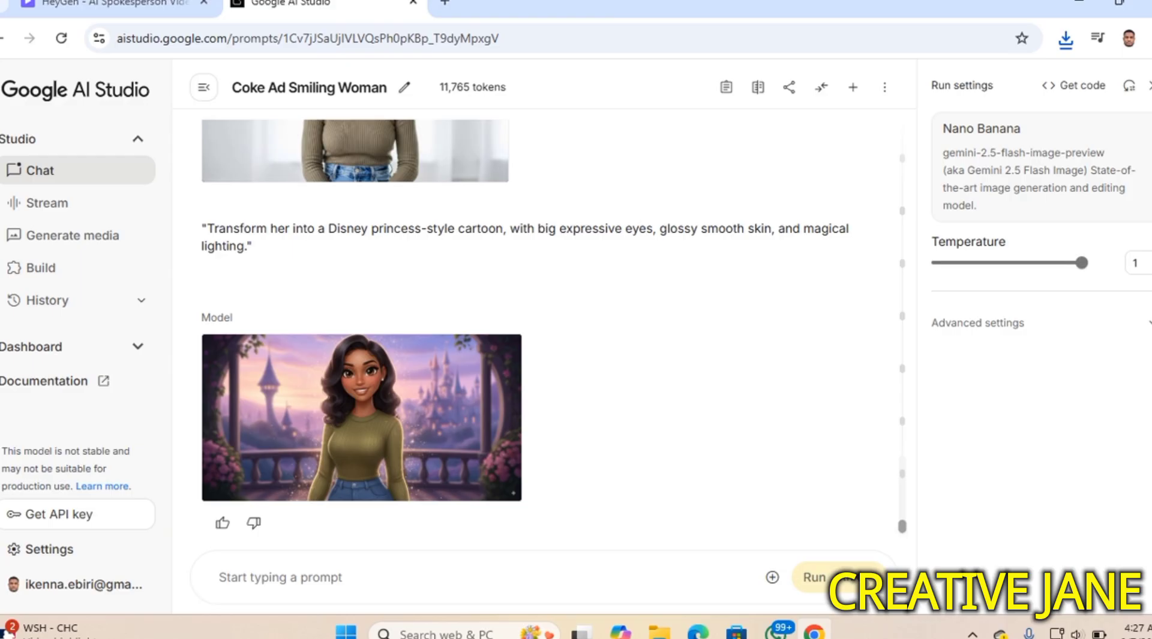
scroll(652, 365, "up", 2)
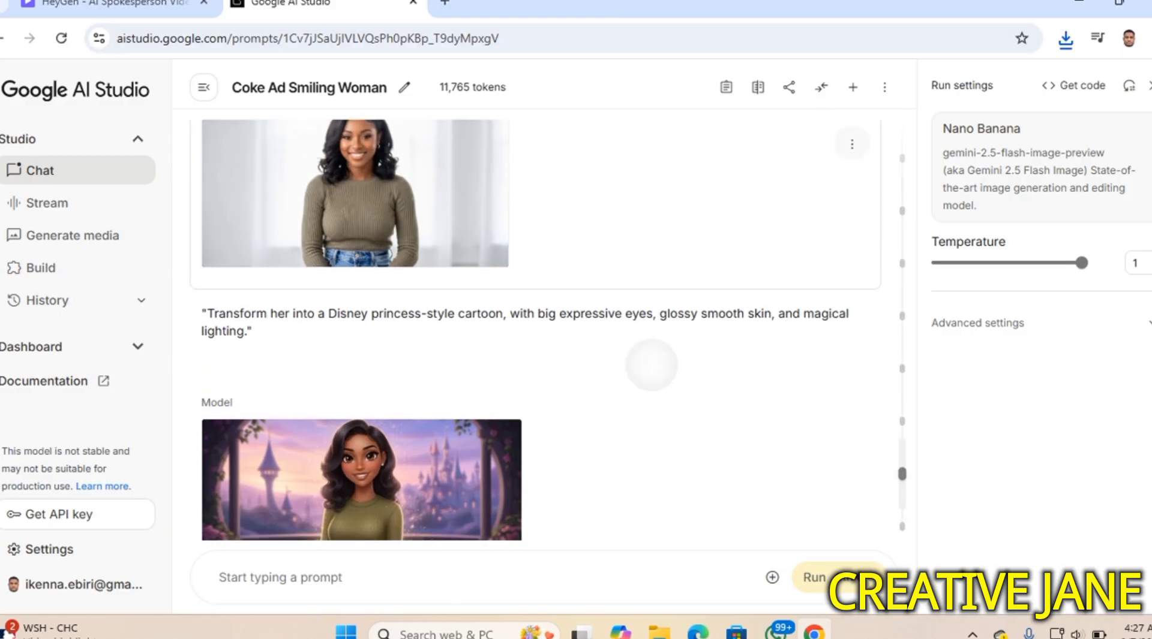
scroll(652, 364, "down", 1)
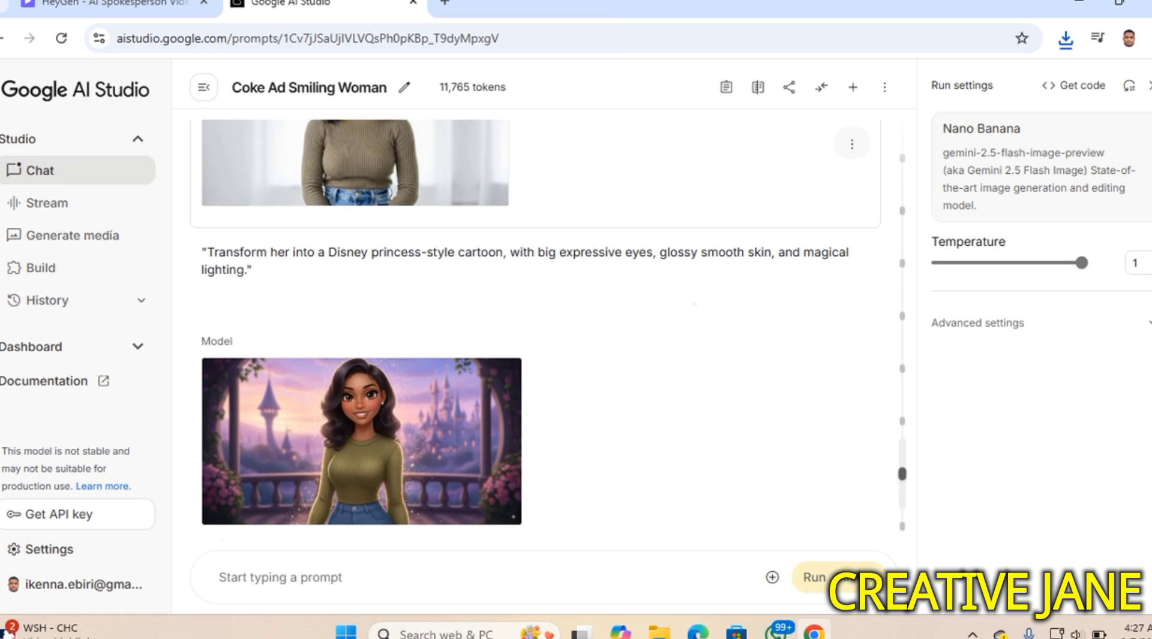
scroll(697, 318, "down", 1)
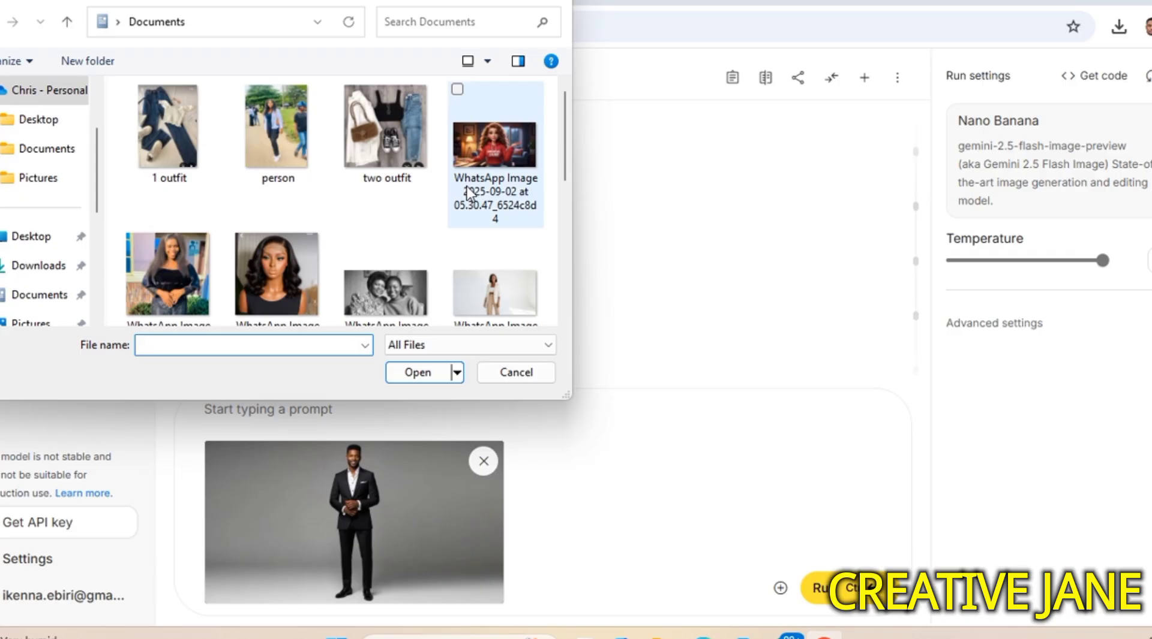
- Attach the photo of the seated woman in the black dress beside the suited man's photo, and paste the red carpet prompt
scroll(468, 194, "down", 3)
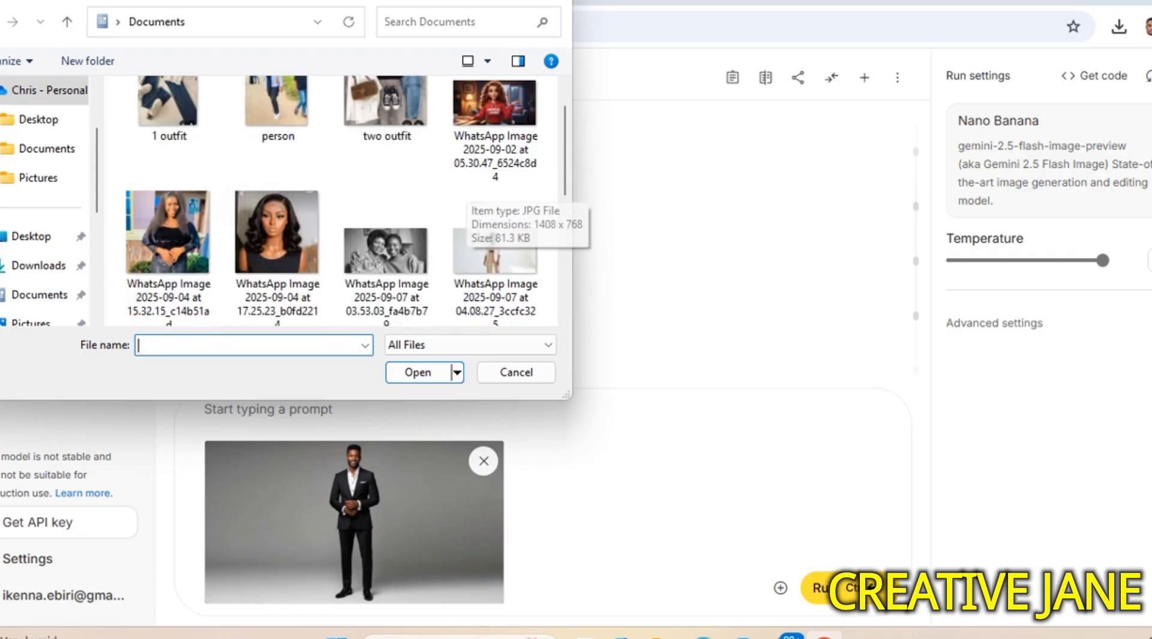
left_click(469, 195)
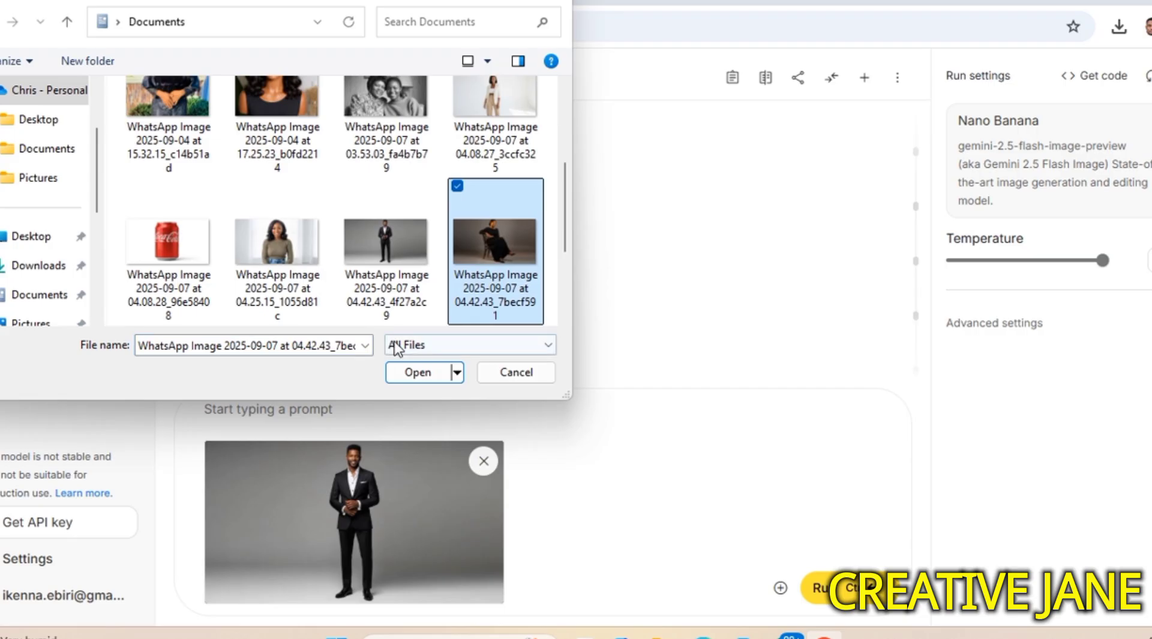
left_click(412, 375)
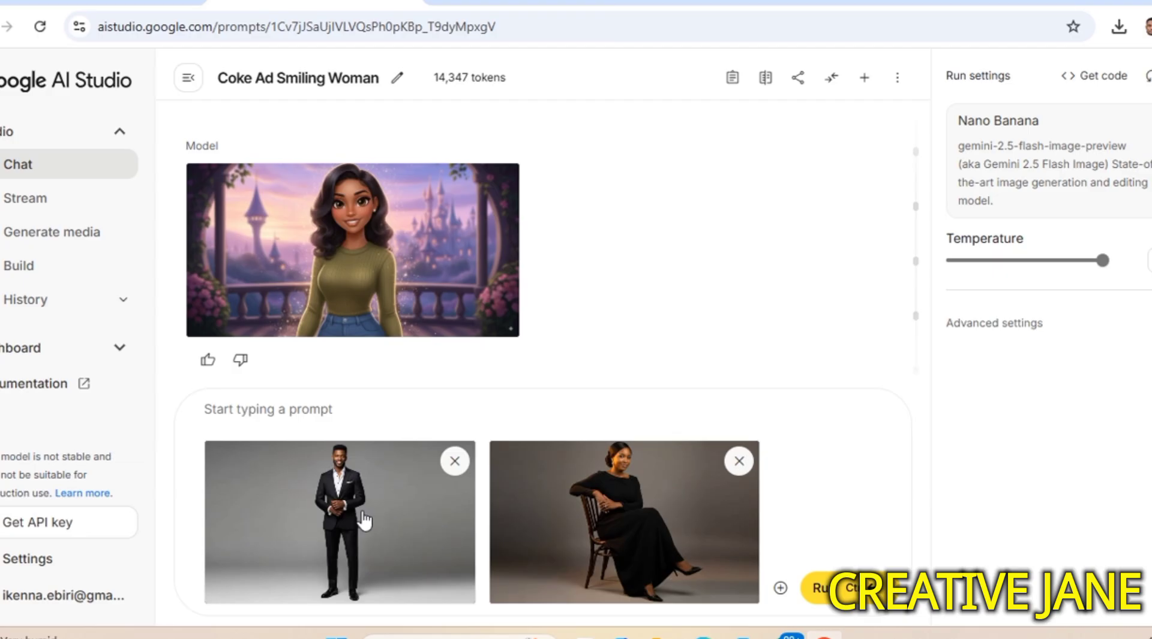
right_click(369, 413)
left_click(400, 207)
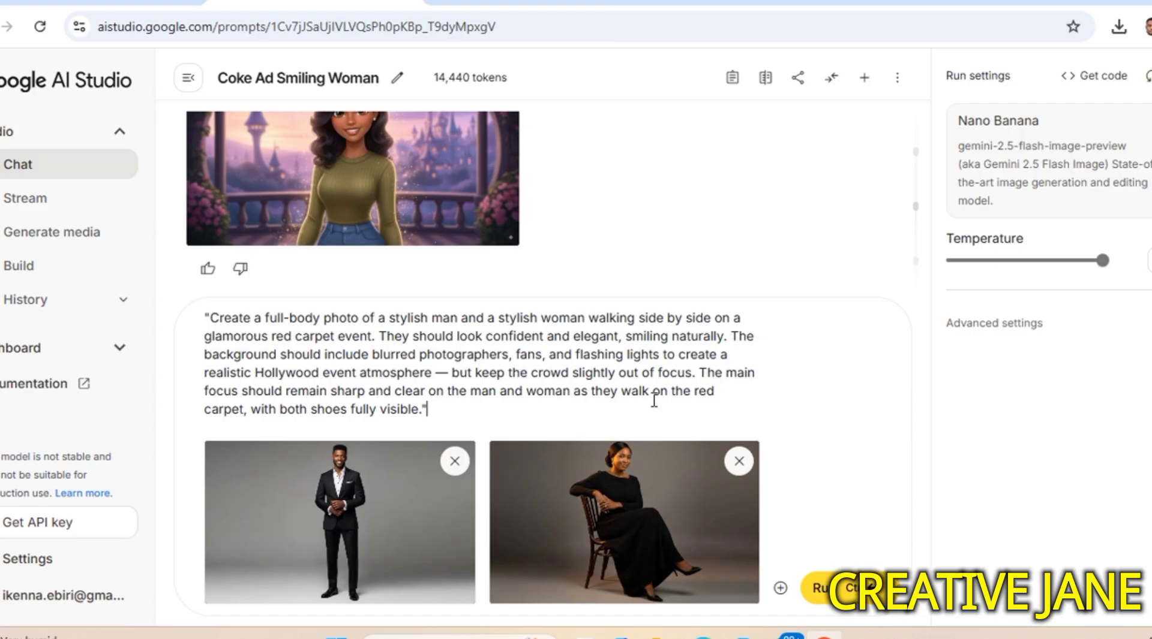
- Reword the red carpet prompt to open with "make this stylish man", drop the "a" before "stylish woman" and add "be" before "walking"
left_click(384, 318)
key("BackSpace")
type("this")
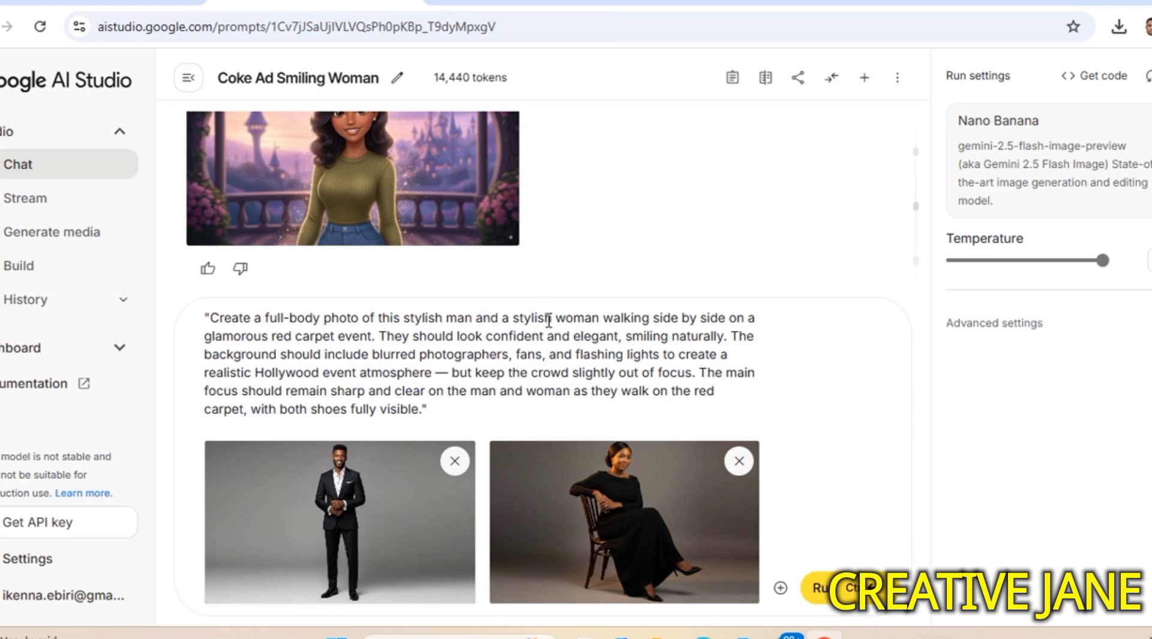
key("shift+Home")
type("make this")
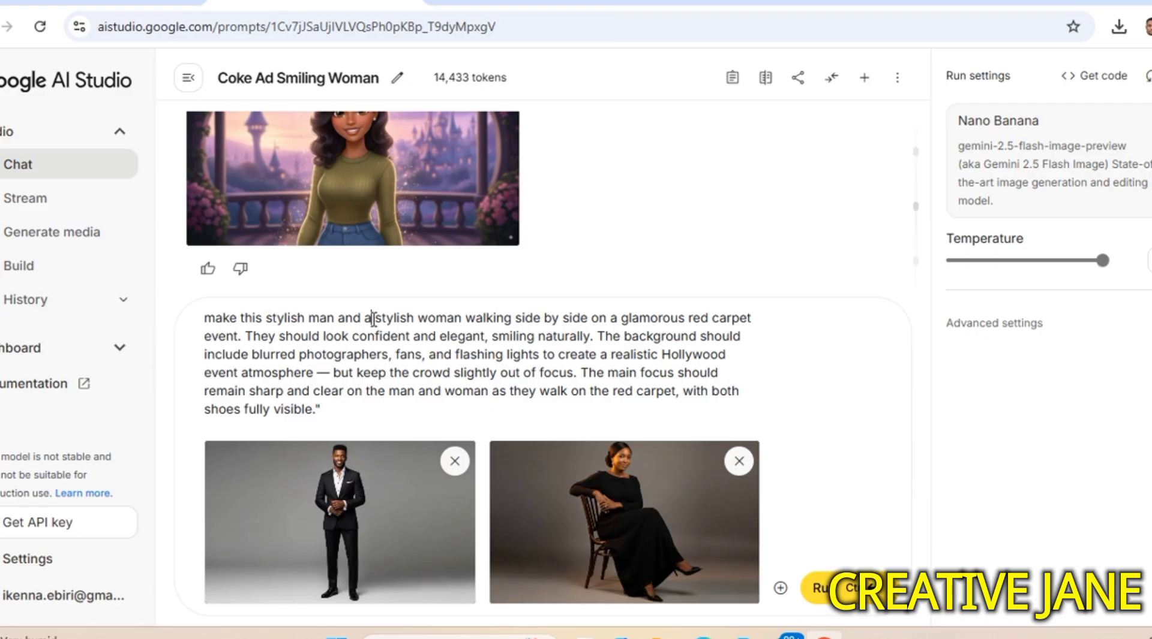
left_click(372, 318)
key("BackSpace")
left_click(454, 319)
type("be")
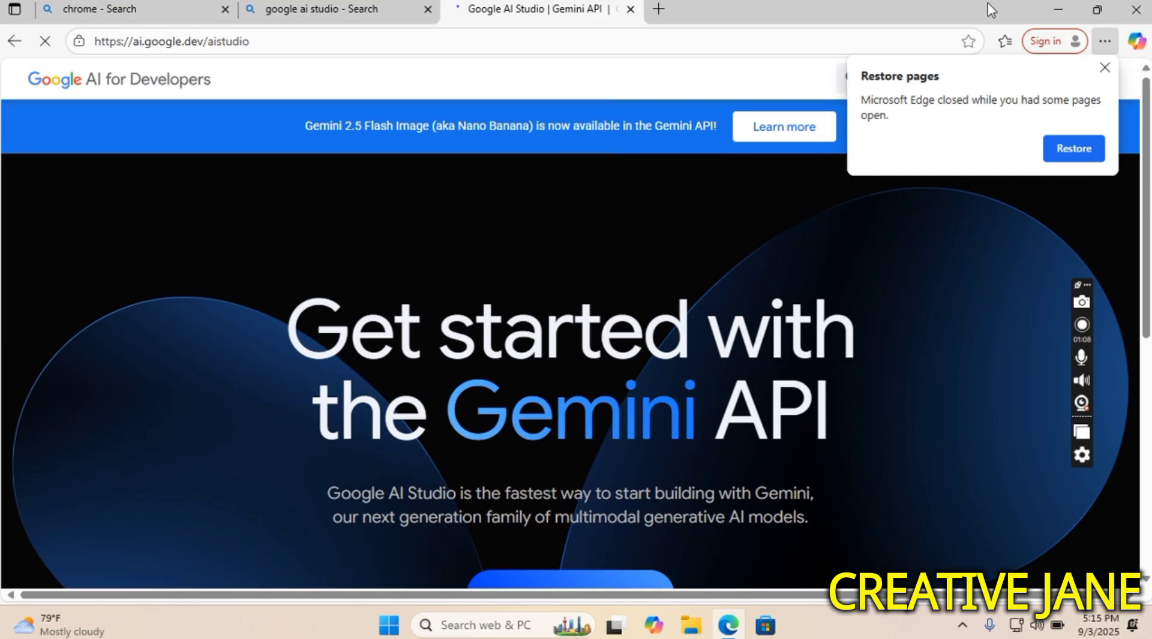
- Dismiss the restore-pages prompt in Microsoft Edge and look over the Google AI Studio landing page
left_click(1104, 68)
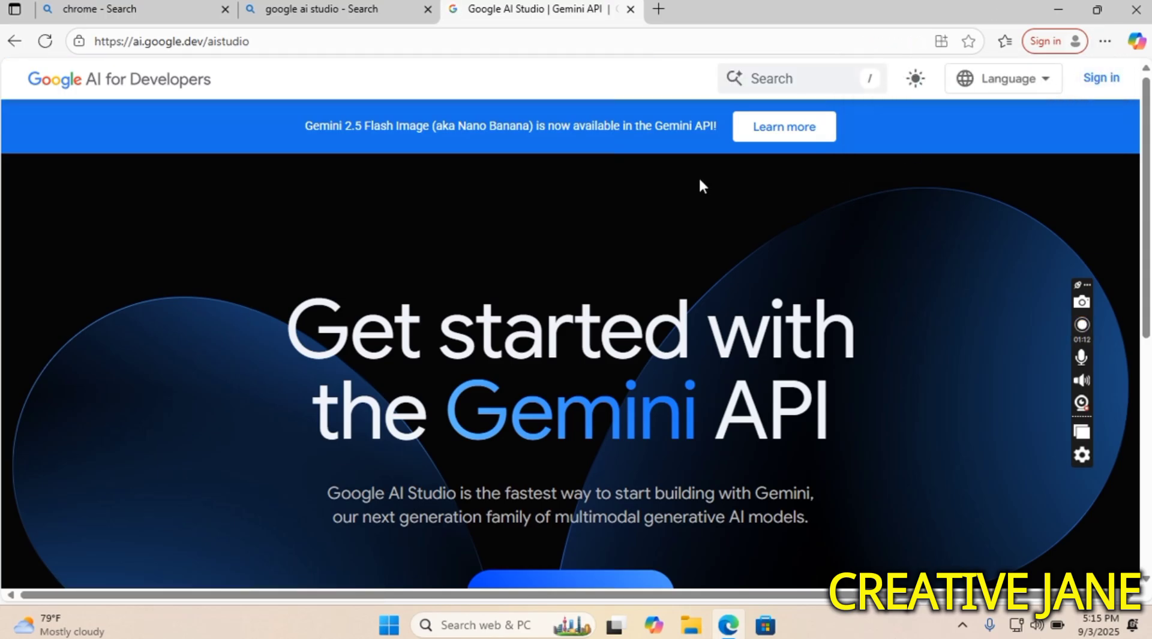
scroll(701, 185, "down", 3)
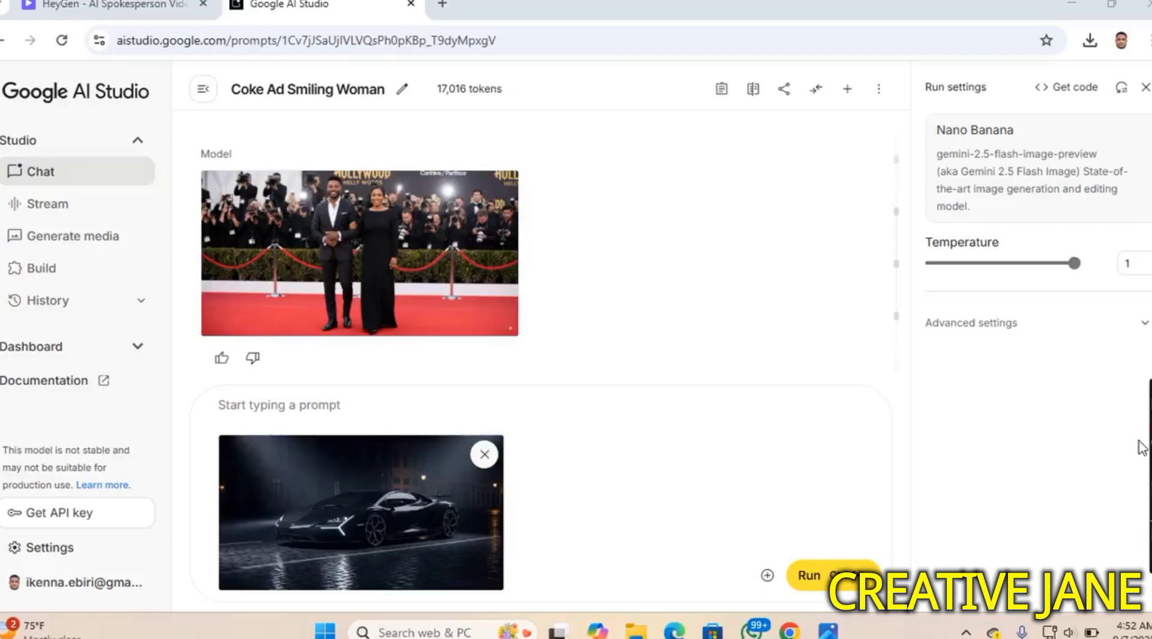
- Prompt the model to engulf the sports car in realistic flames with rising smoke, keeping the street and adding a glowing ground reflection
left_click(635, 387)
type("\"Make this sports car appear as if it’s on fire, with realistic blazing flames engulfing the body and smoke rising into the night sky. Keep the background street intact but add a glowing reflection of the fire on the ground. The fire should look cinematic and intense, like a Hollywood action movie scene.\"")
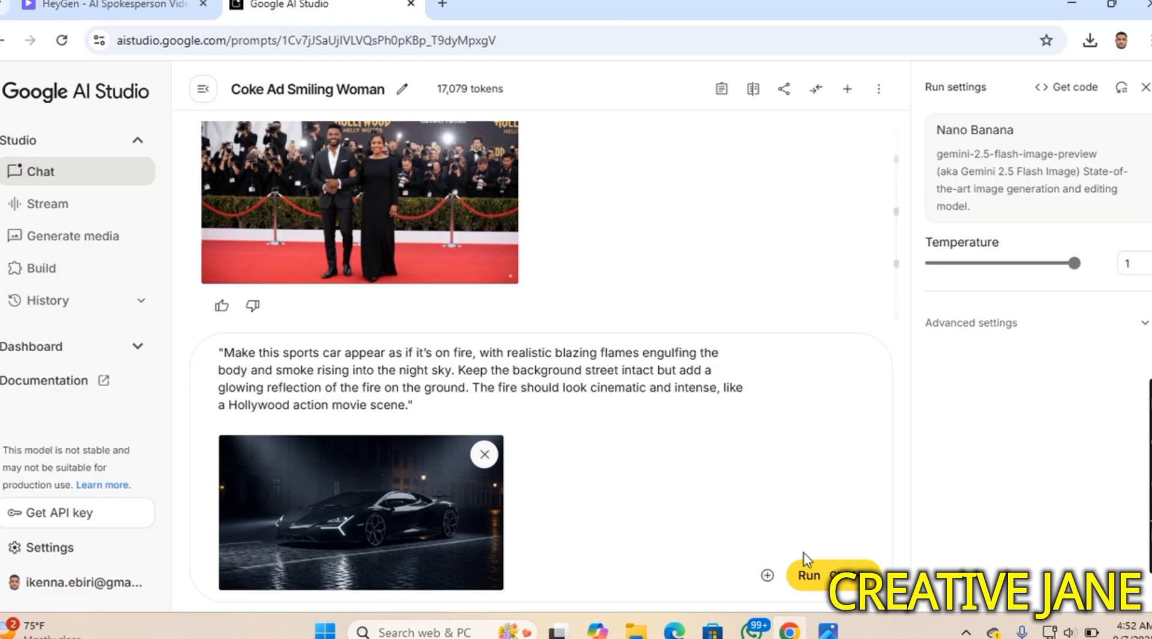
left_click(829, 577)
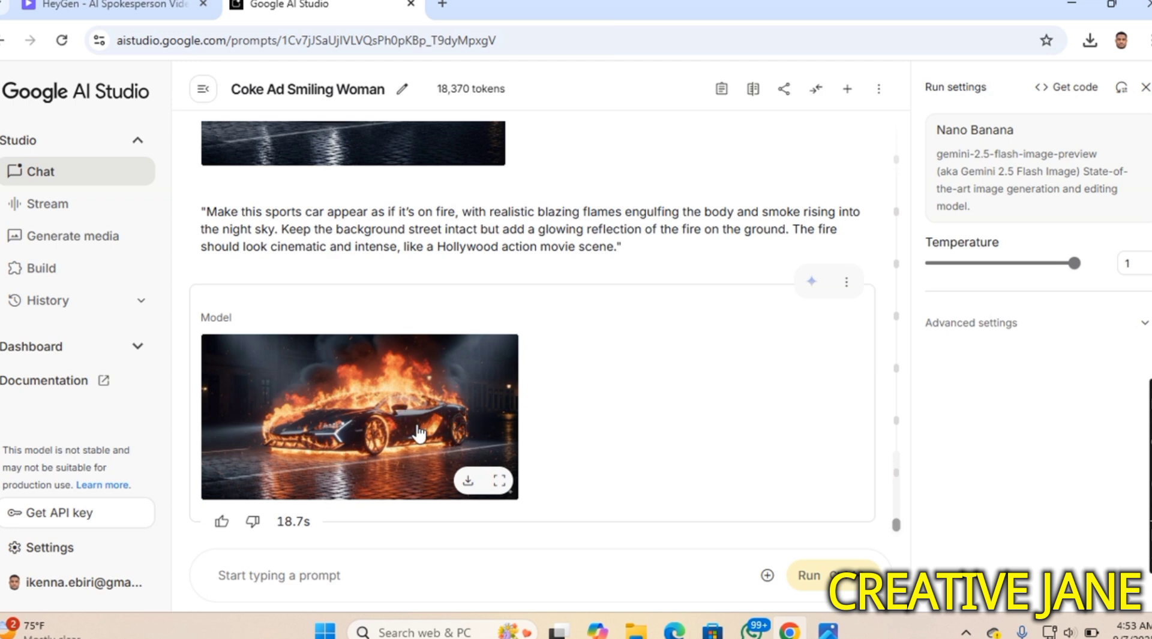
- Compare the burning car image with the source photo and download it
scroll(418, 432, "up", 2)
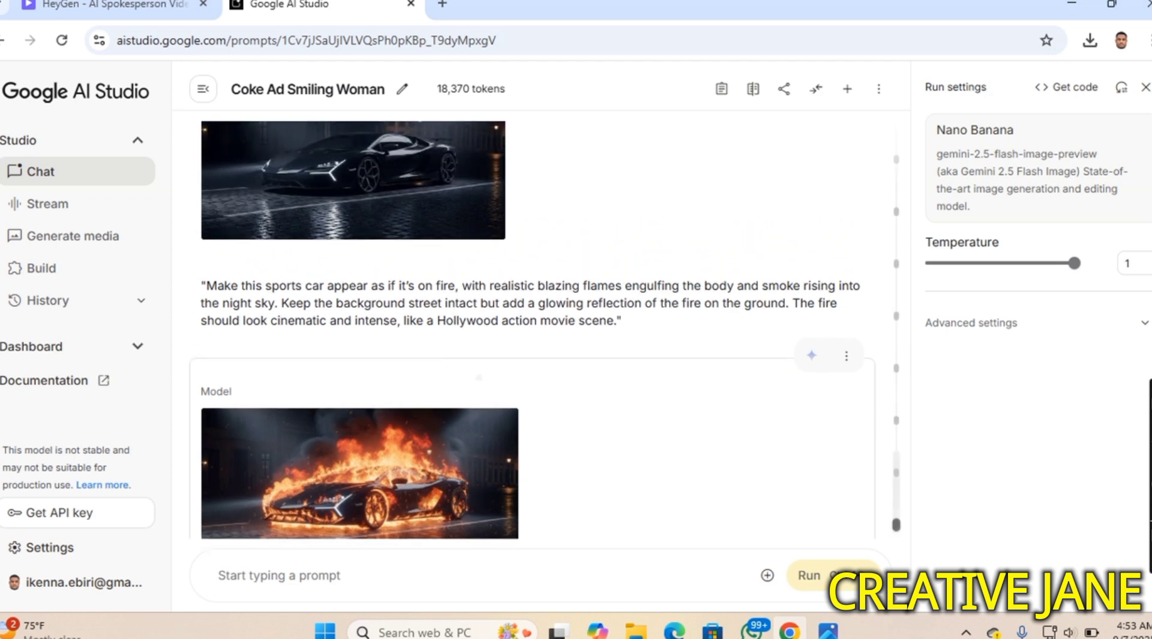
scroll(485, 354, "up", 2)
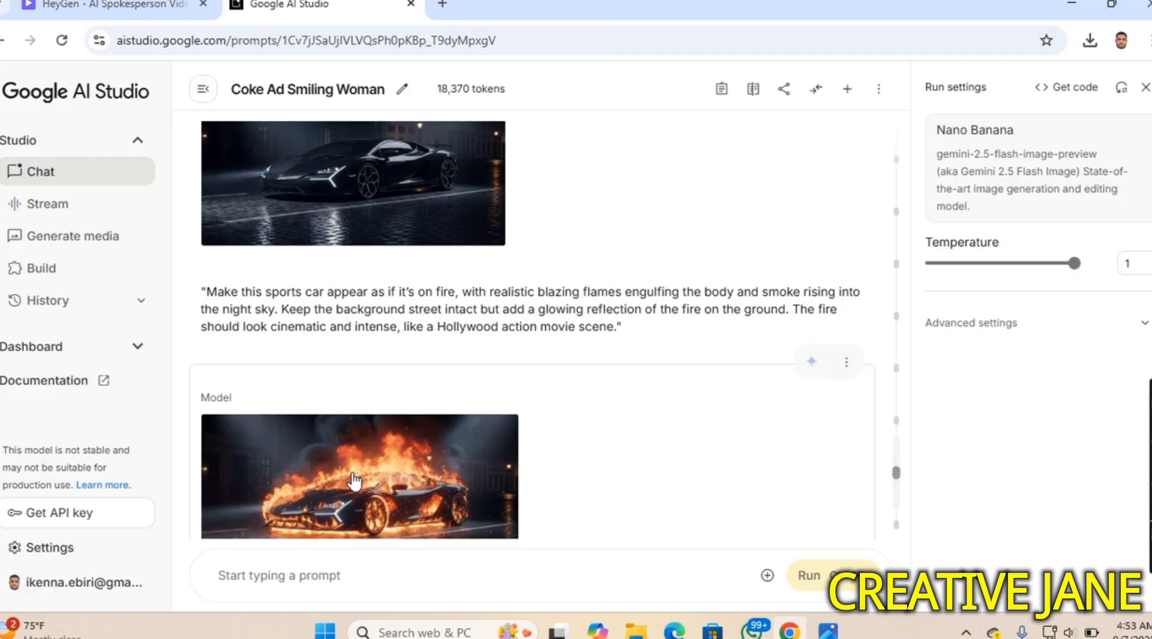
left_click(422, 467)
scroll(569, 358, "down", 5)
scroll(382, 462, "down", 1)
left_click(468, 492)
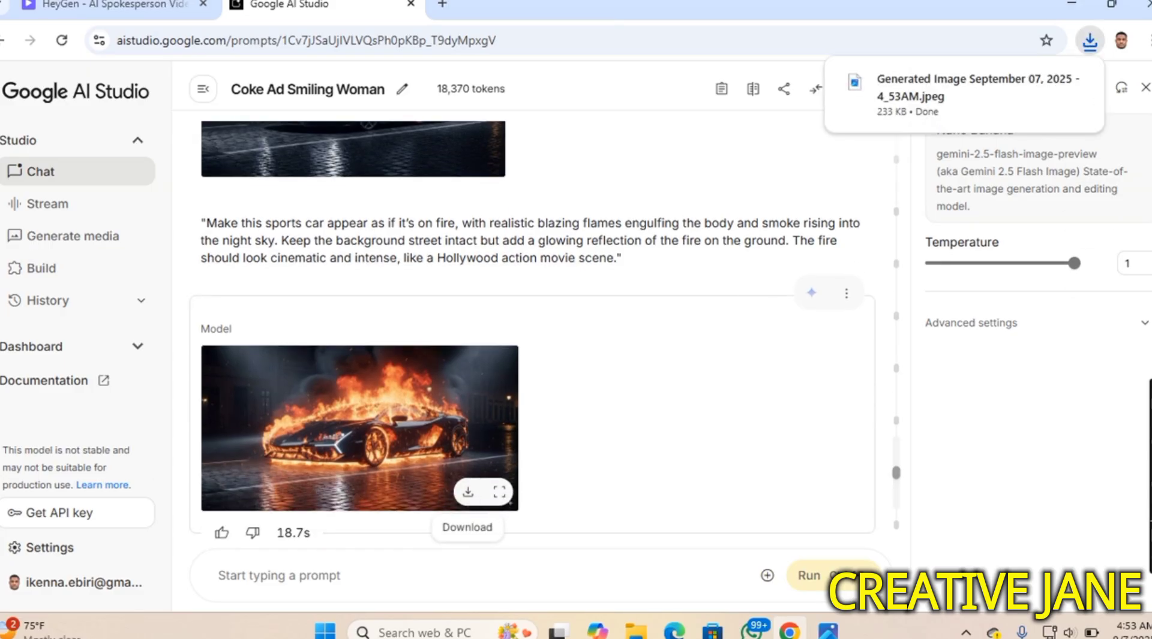
- Inspect the original black sports car photo and the burning version at full size
scroll(444, 384, "up", 2)
left_click(372, 222)
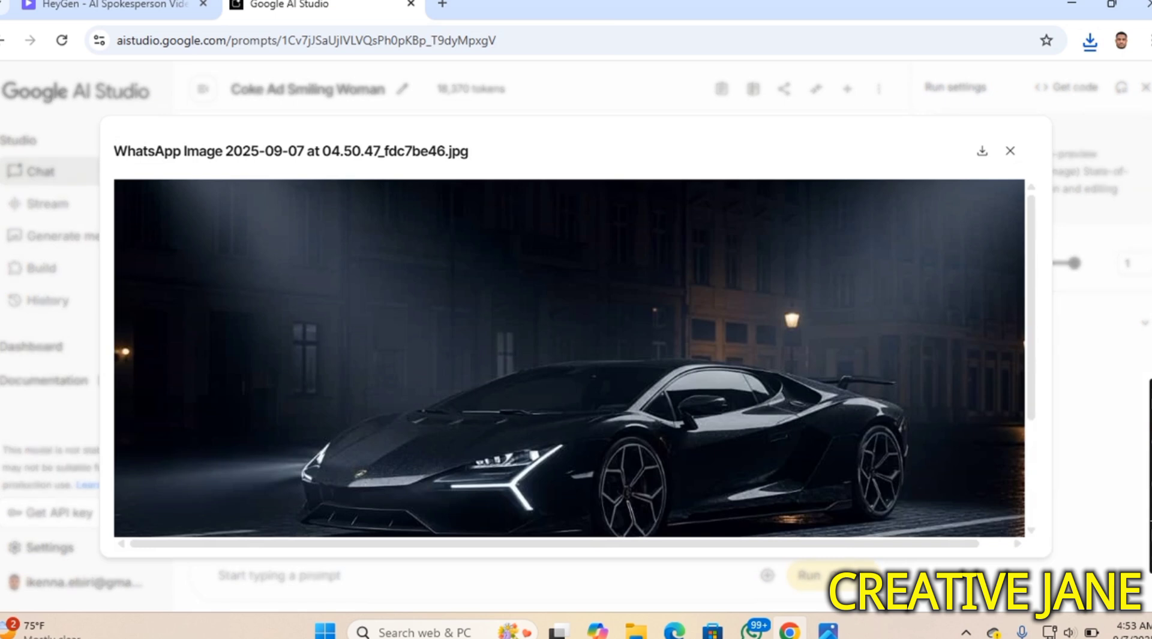
scroll(569, 358, "down", 1)
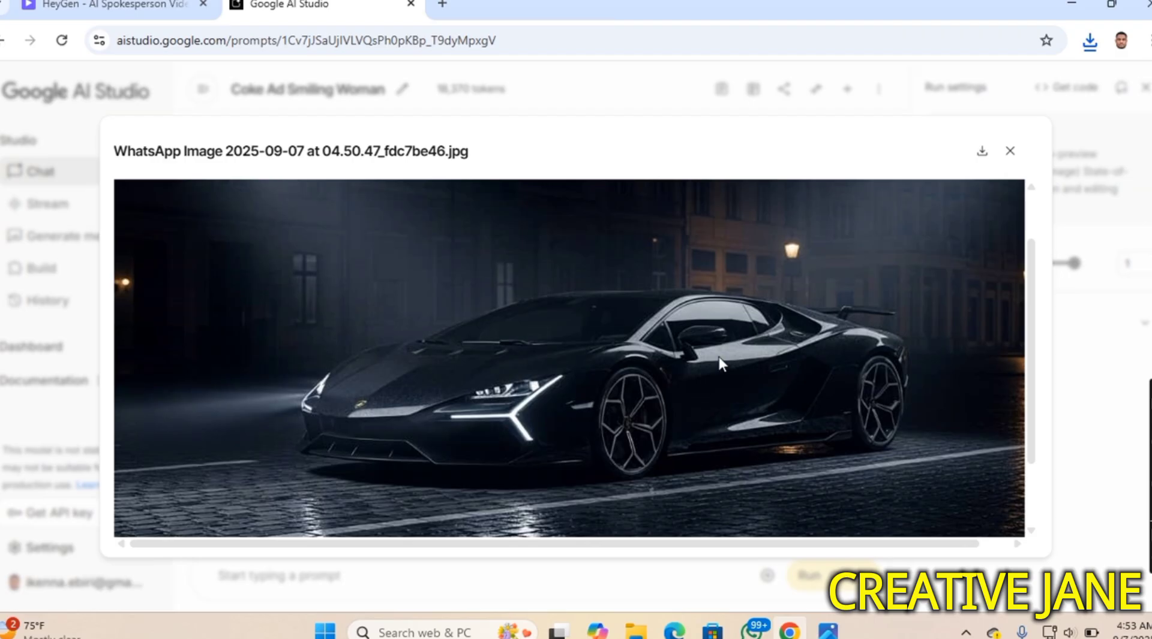
left_click(1010, 150)
scroll(534, 336, "down", 1)
left_click(360, 466)
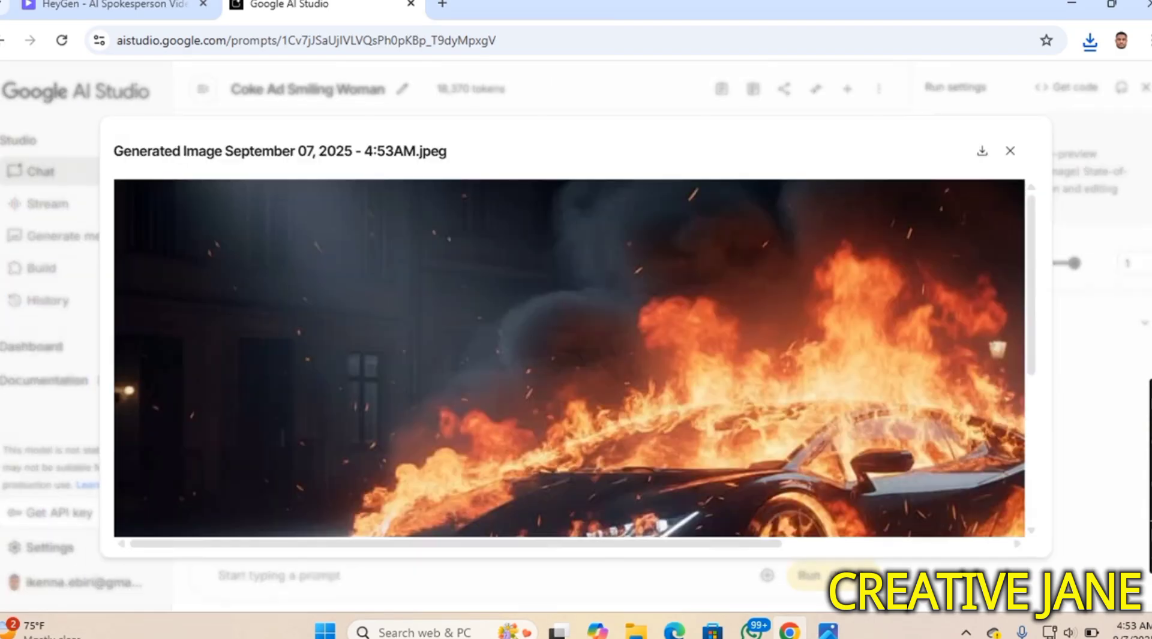
scroll(570, 358, "down", 2)
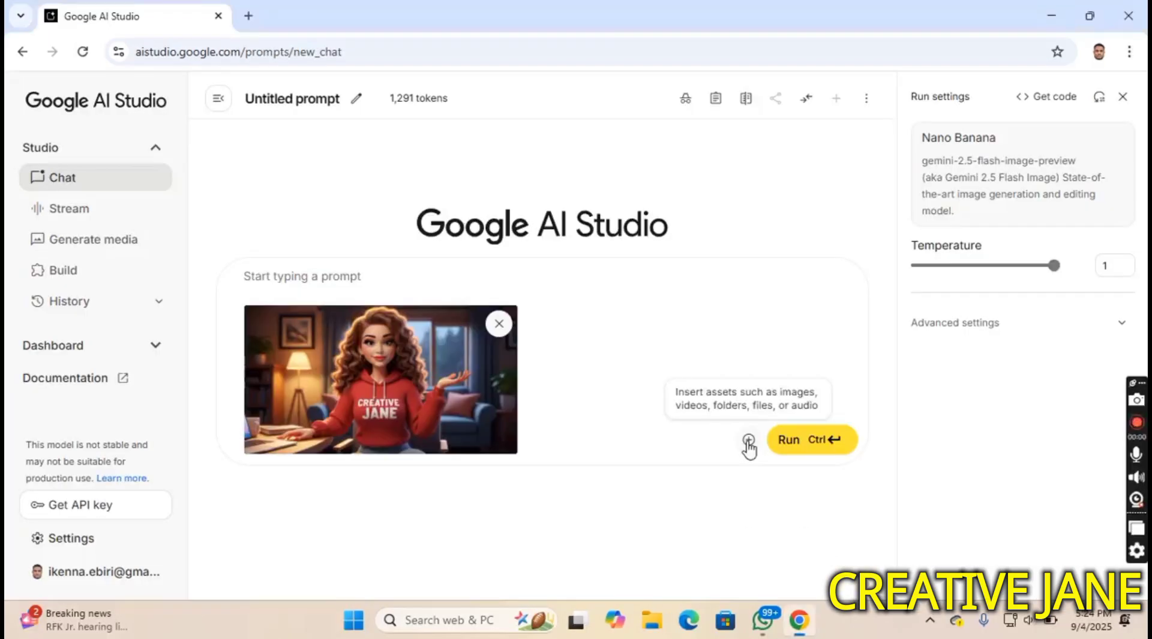
- Attach the "1 outfit" image to the prompt alongside the red-hoodie cartoon woman
left_click(748, 440)
left_click(773, 503)
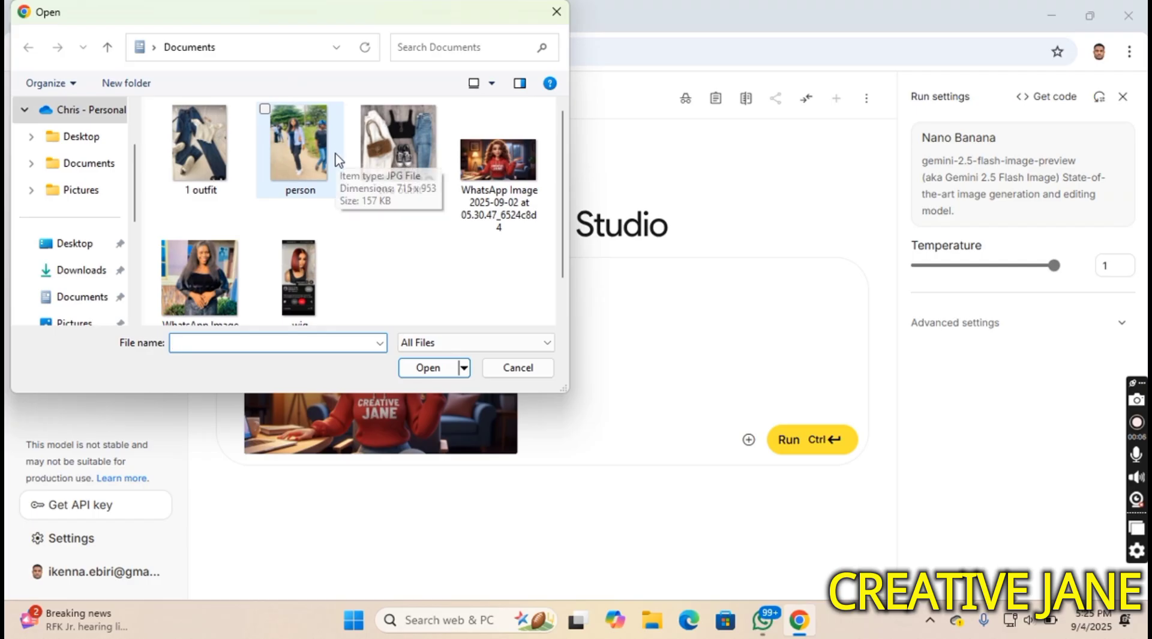
left_click(199, 144)
left_click(427, 368)
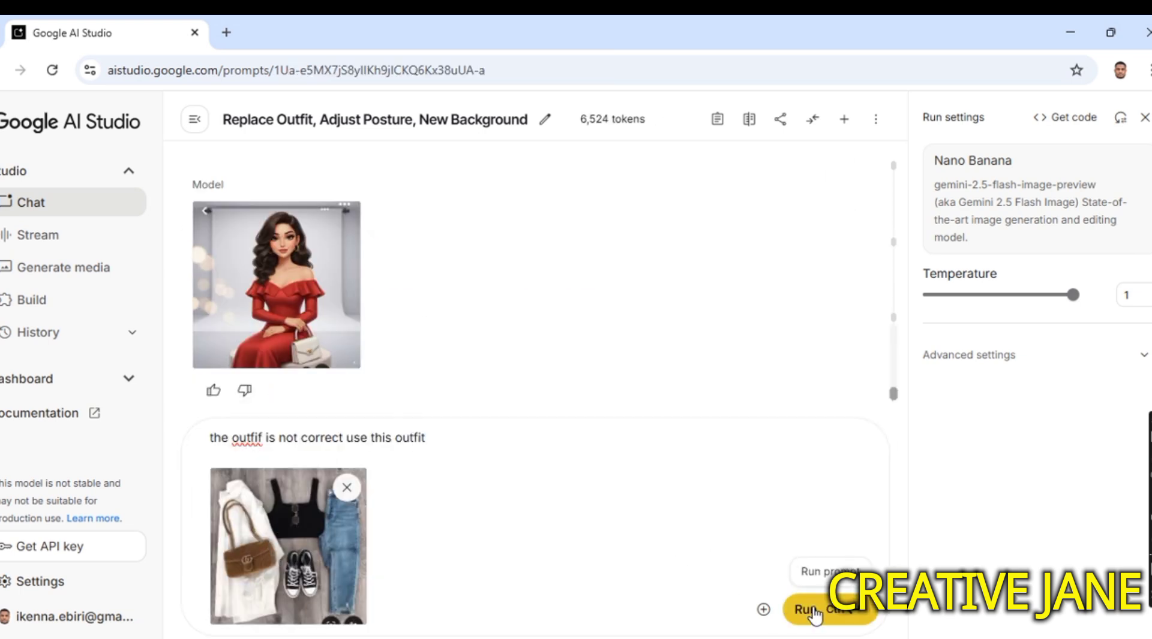
- Run the correction prompt asking for the attached black top, white shirt and jeans outfit, and compare the result with the outfit photo
left_click(812, 609)
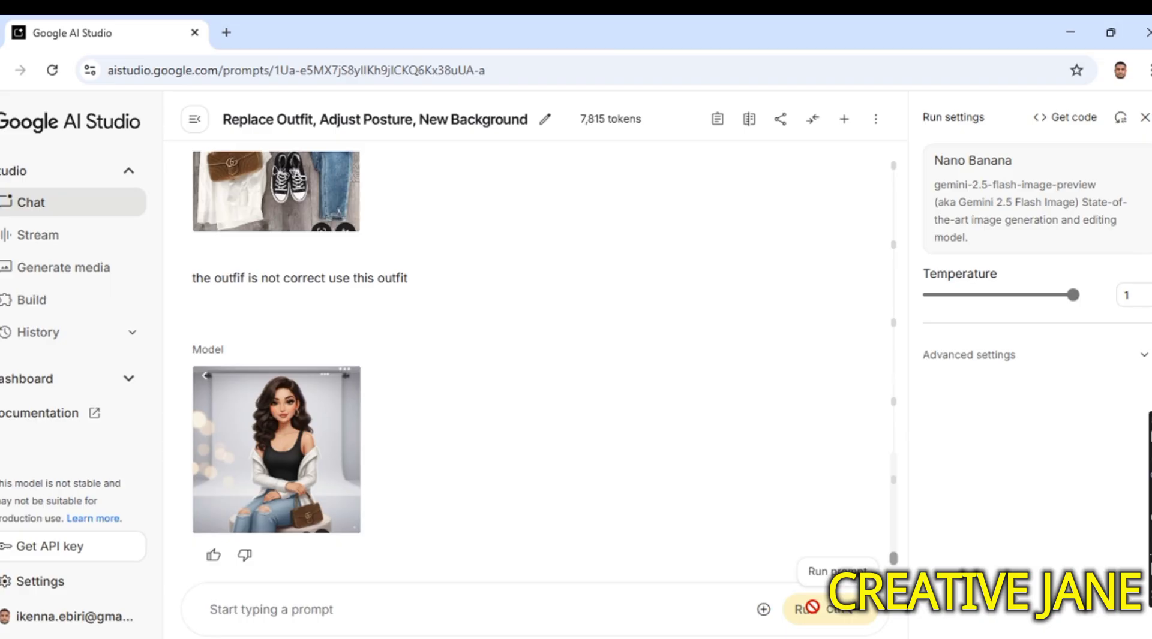
scroll(430, 264, "up", 2)
mouse_move(295, 246)
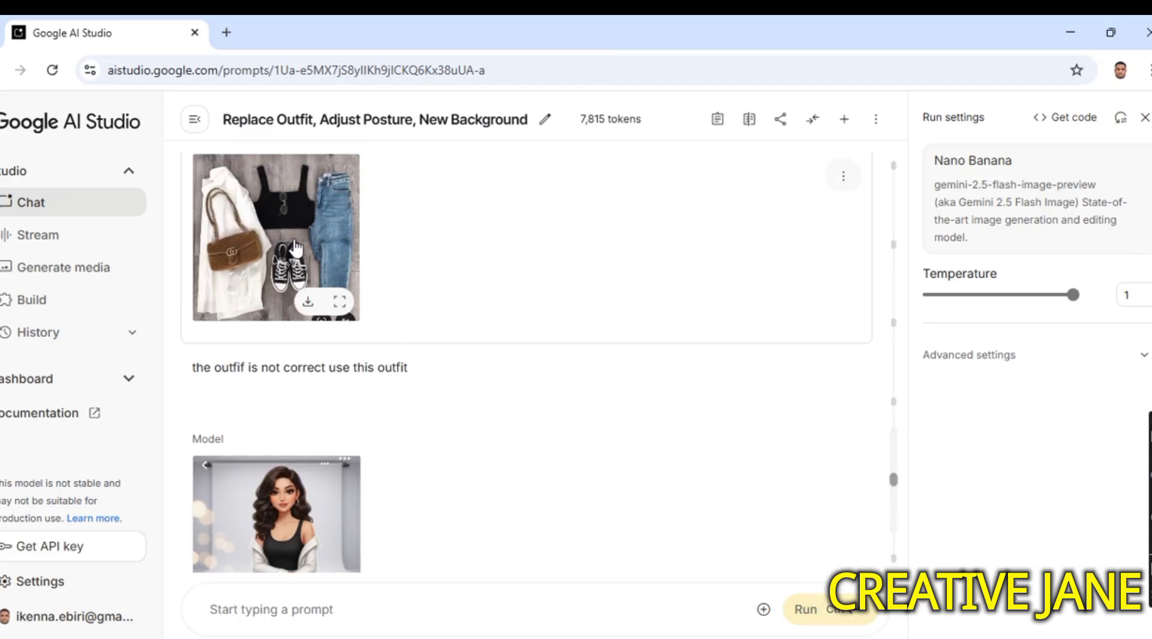
scroll(228, 234, "down", 2)
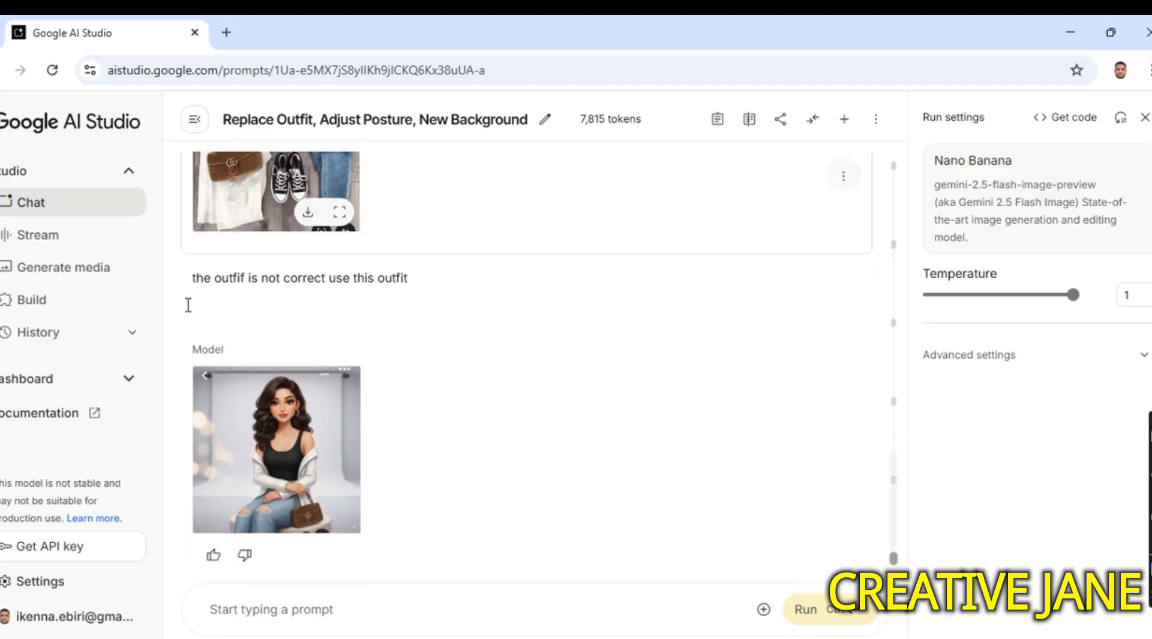
scroll(188, 305, "up", 8)
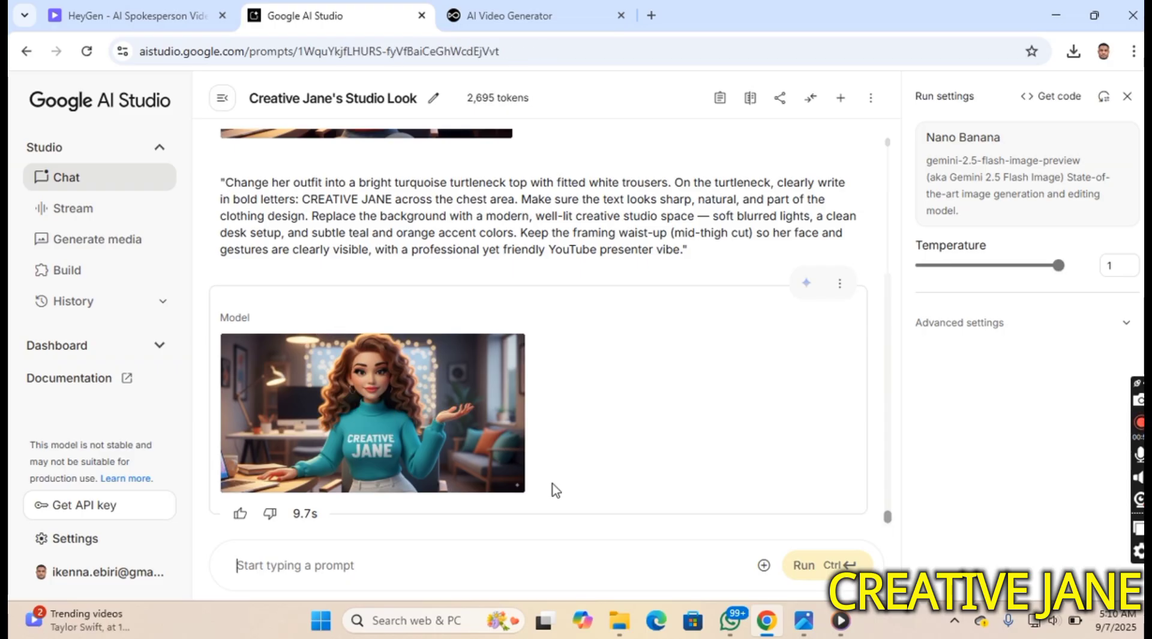
- Compare the turquoise turtleneck image with the red-hoodie source, then inspect its face, lettering and background at full size
scroll(553, 485, "up", 2)
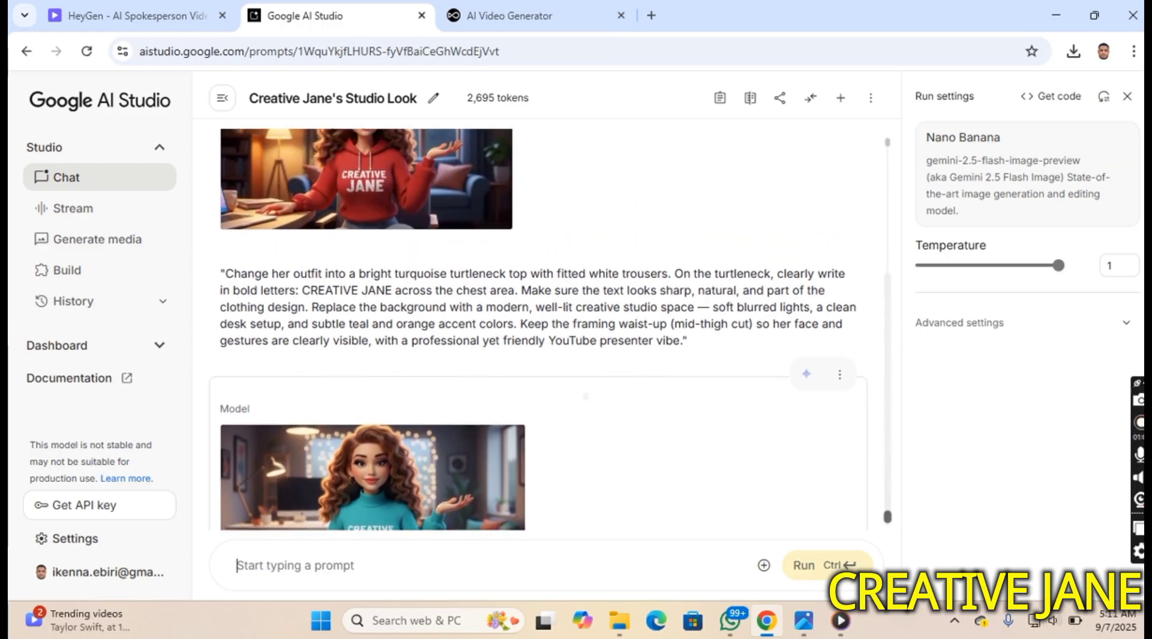
scroll(600, 353, "down", 1)
scroll(604, 334, "up", 2)
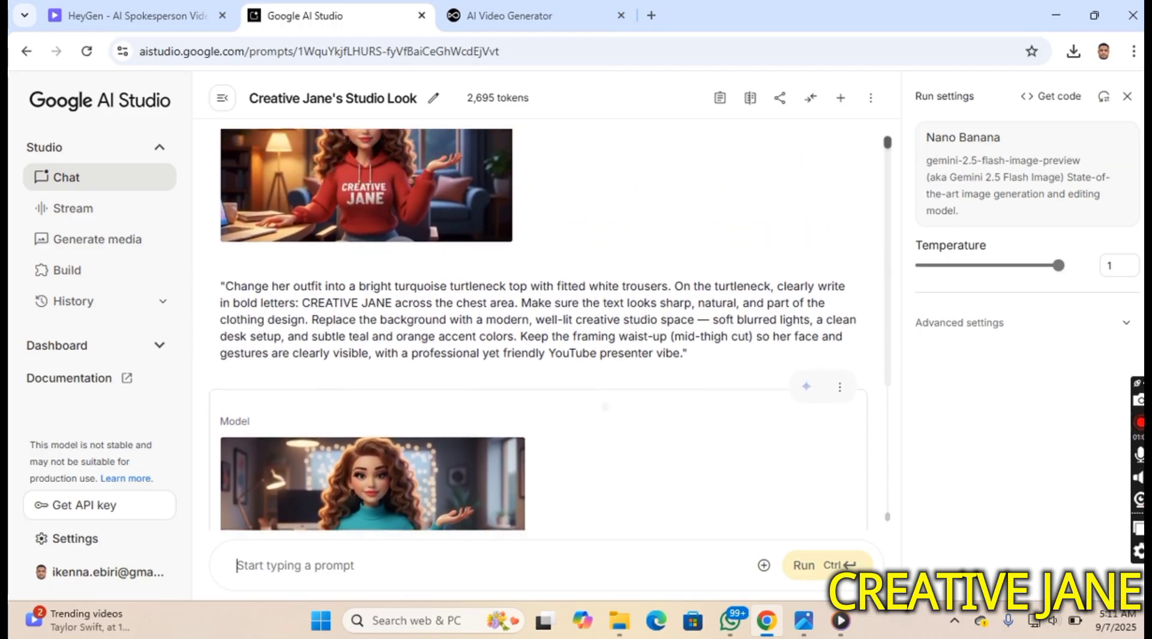
scroll(647, 348, "down", 2)
scroll(647, 347, "down", 1)
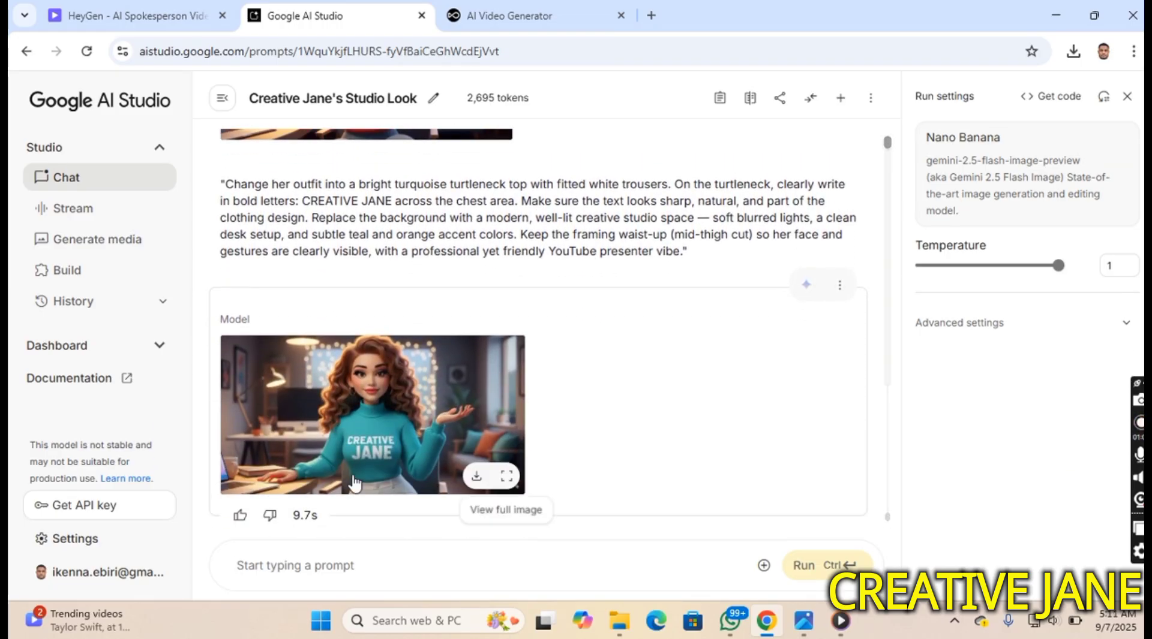
left_click(359, 397)
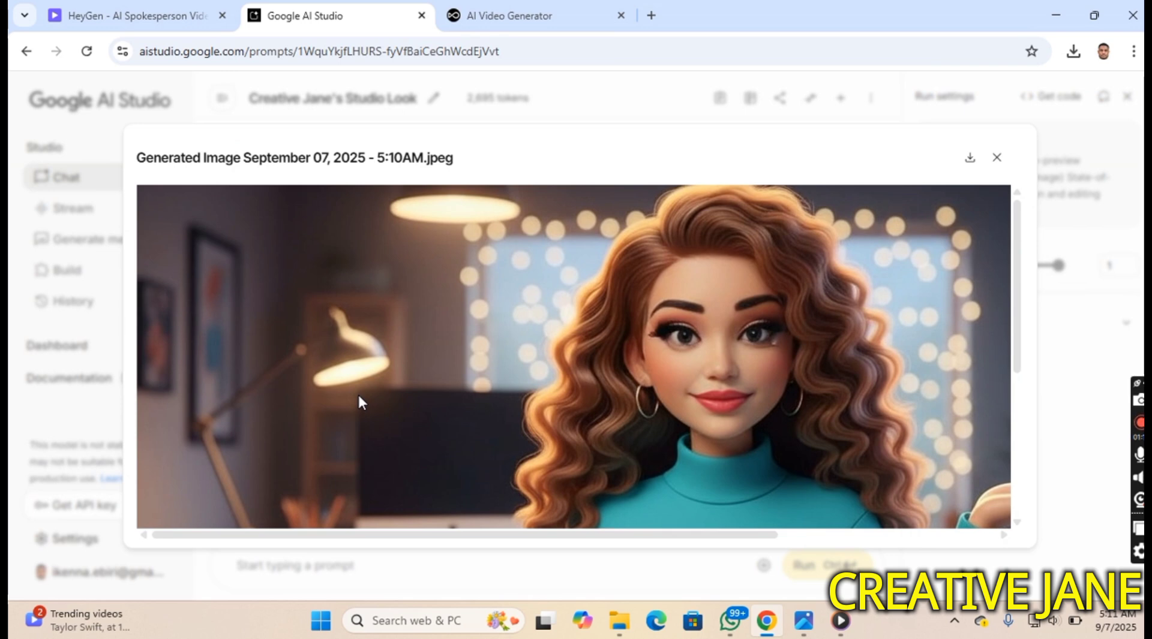
scroll(358, 394, "down", 5)
scroll(574, 356, "up", 5)
scroll(574, 356, "down", 1)
scroll(573, 357, "up", 1)
scroll(574, 356, "down", 5)
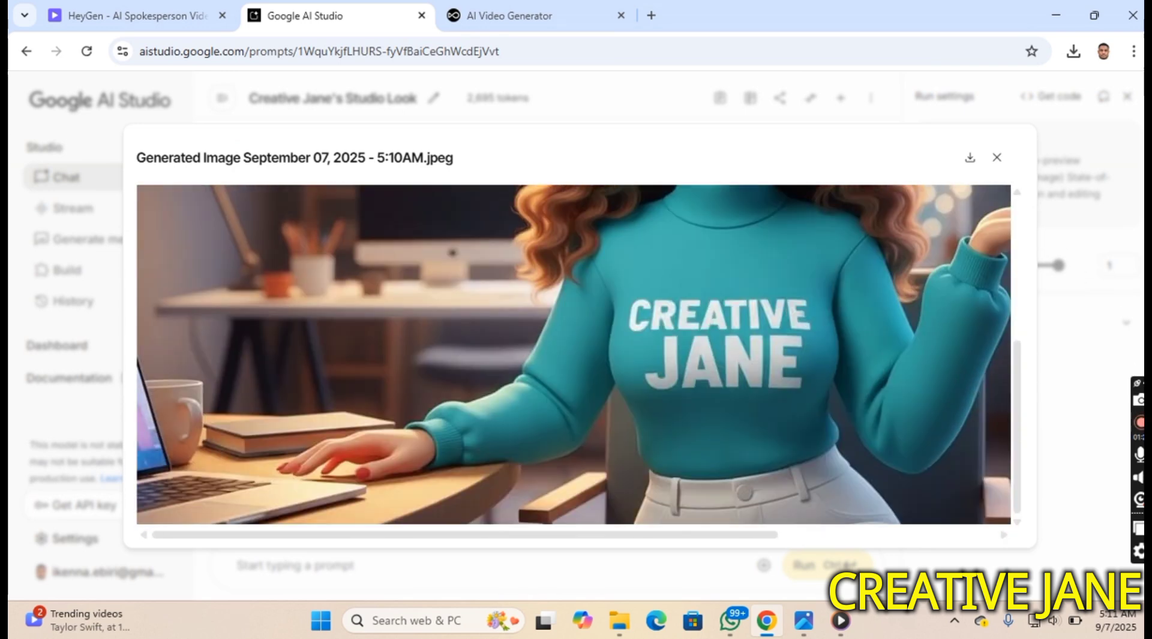
scroll(574, 356, "up", 5)
key("Escape")
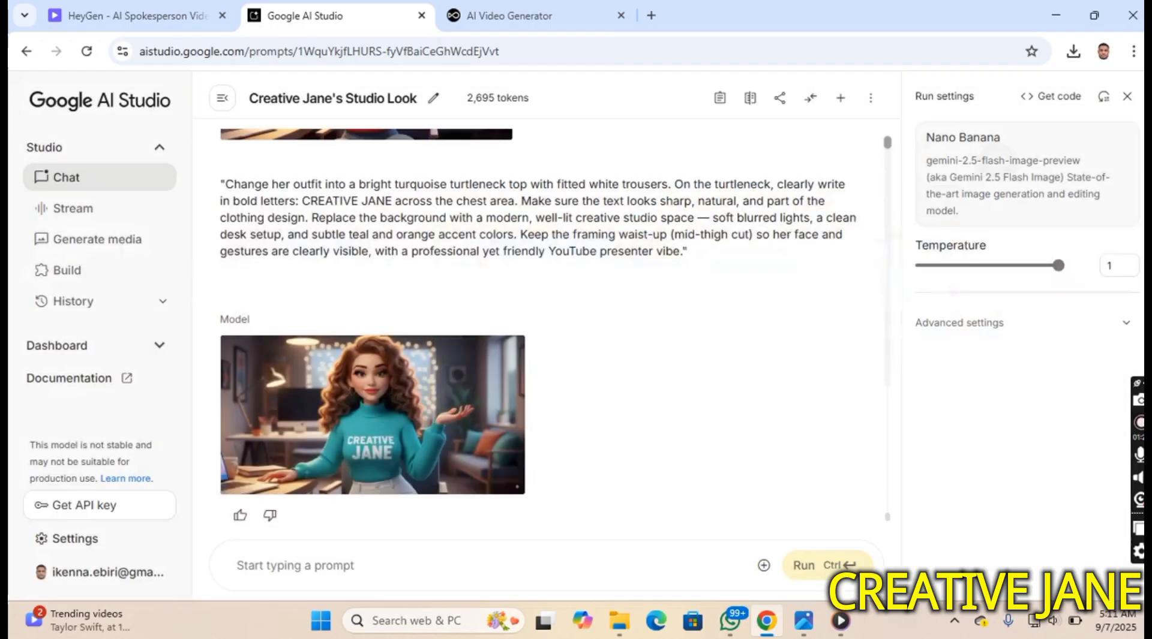
- Review the outfit and studio background prompt against the original image and the turquoise turtleneck result
scroll(658, 346, "up", 3)
scroll(674, 458, "down", 3)
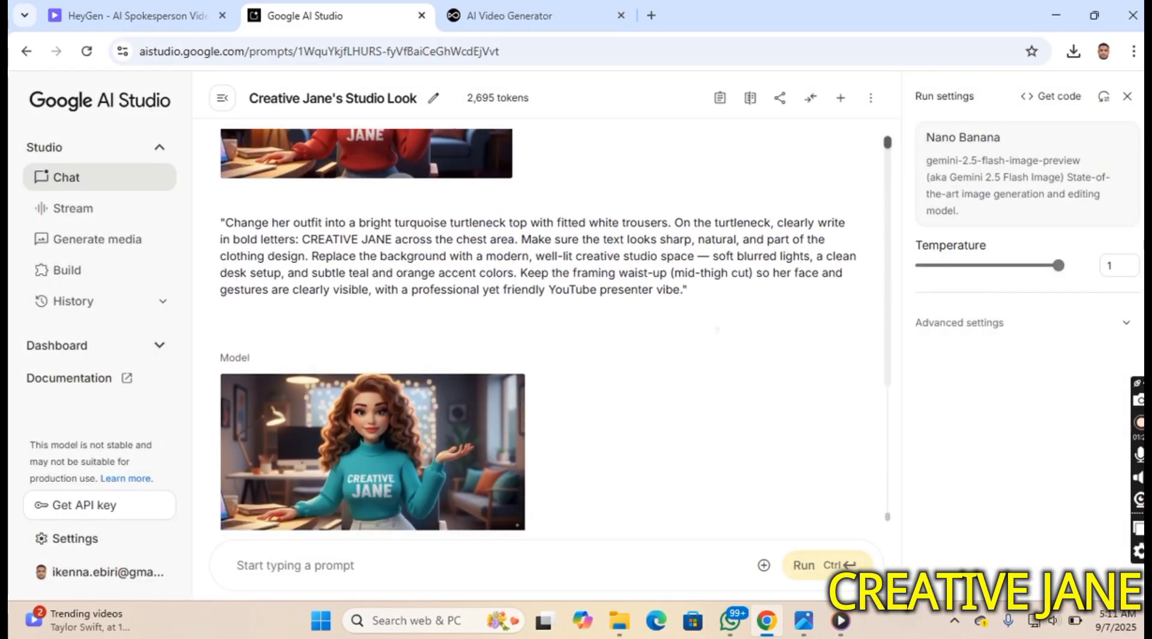
scroll(538, 330, "up", 3)
scroll(539, 329, "down", 3)
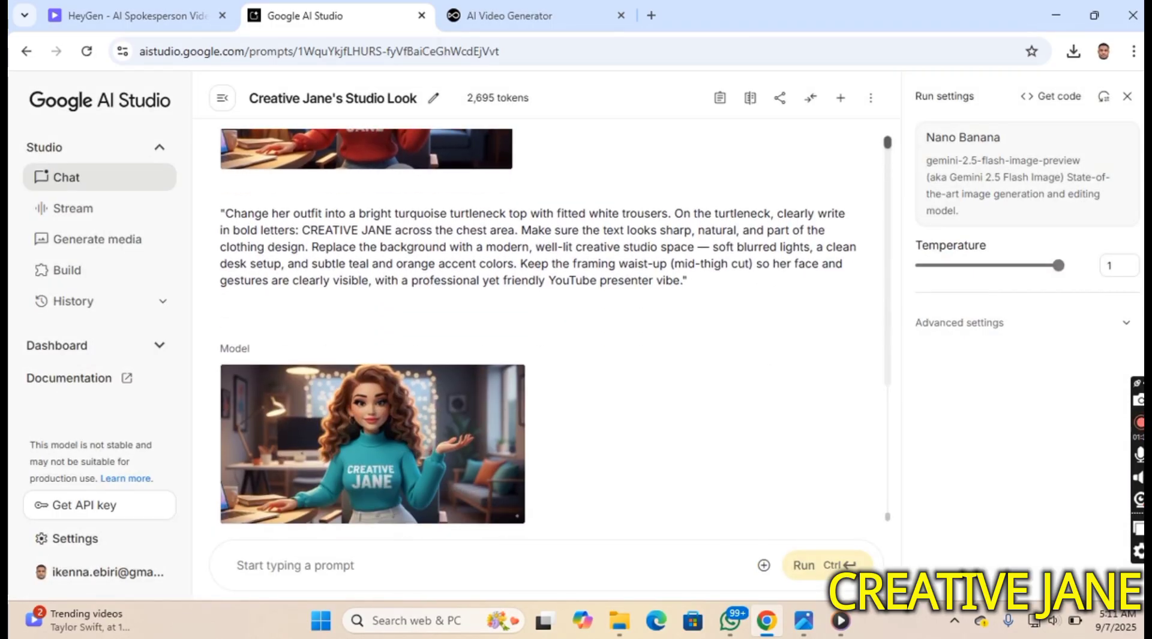
scroll(799, 296, "up", 1)
scroll(538, 330, "down", 1)
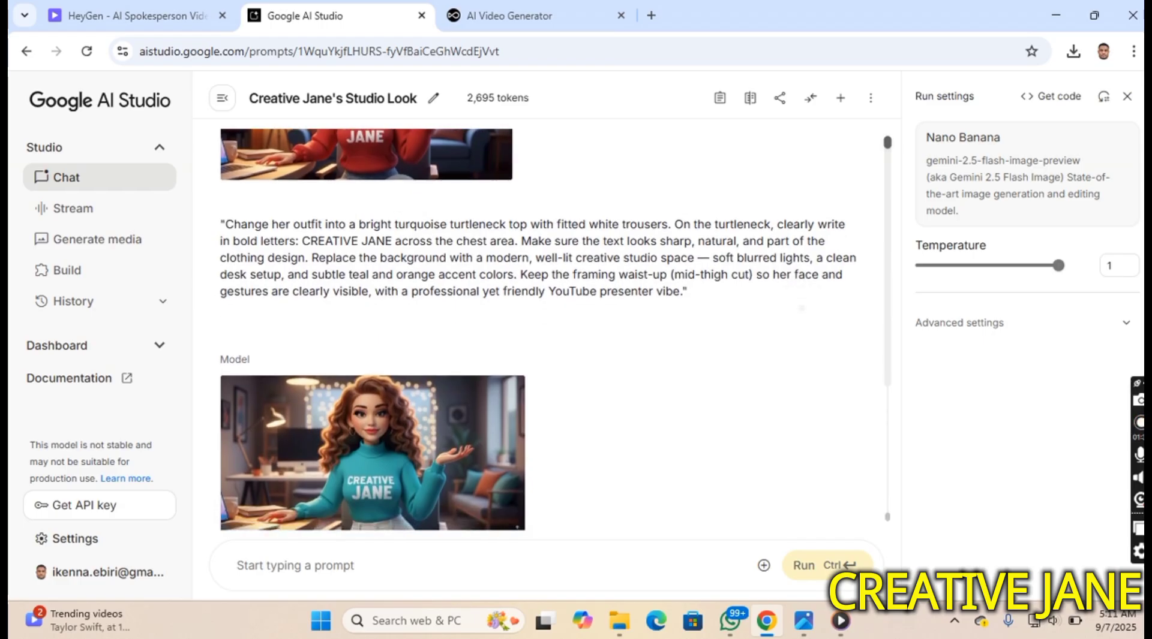
scroll(538, 330, "up", 2)
scroll(538, 330, "down", 3)
scroll(538, 330, "up", 2)
scroll(538, 330, "down", 3)
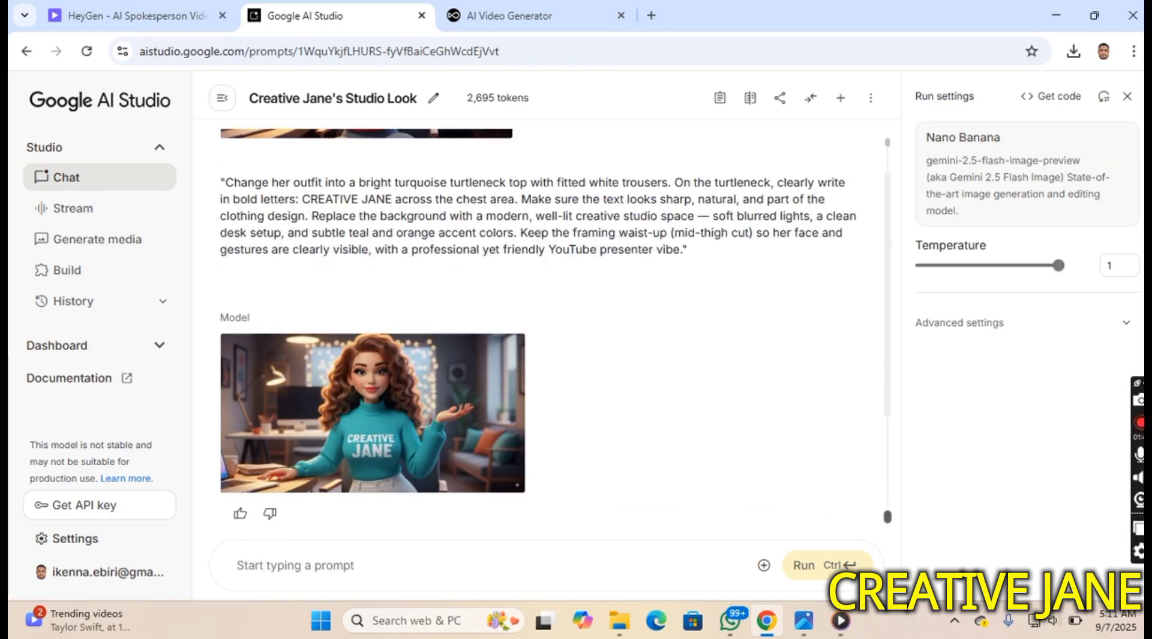
scroll(539, 330, "up", 3)
scroll(538, 330, "down", 3)
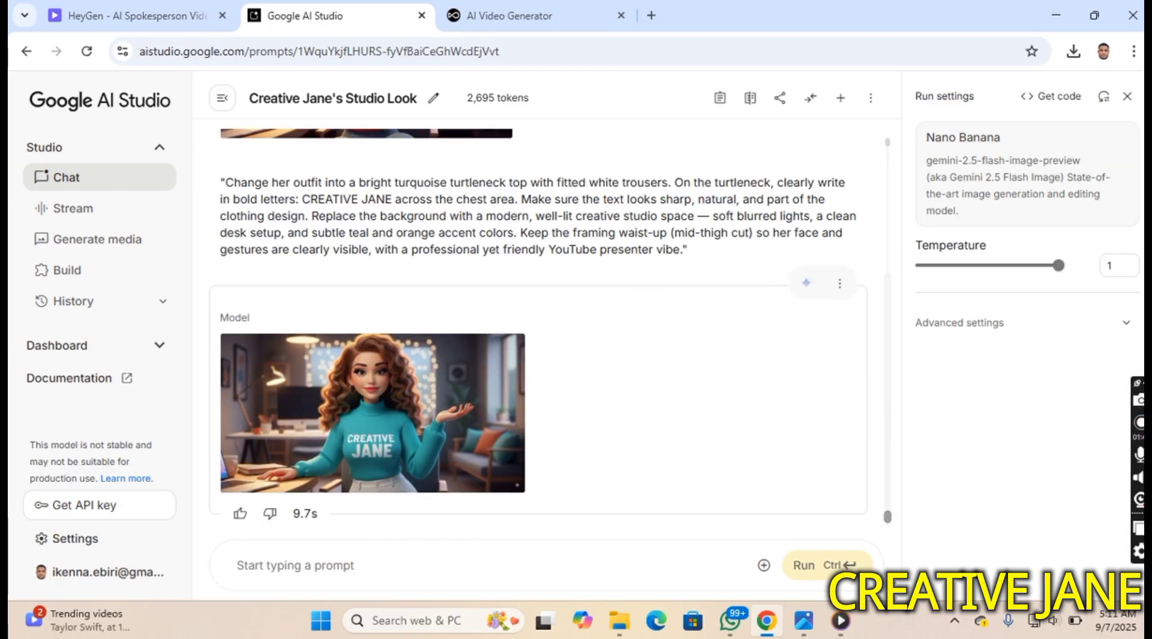